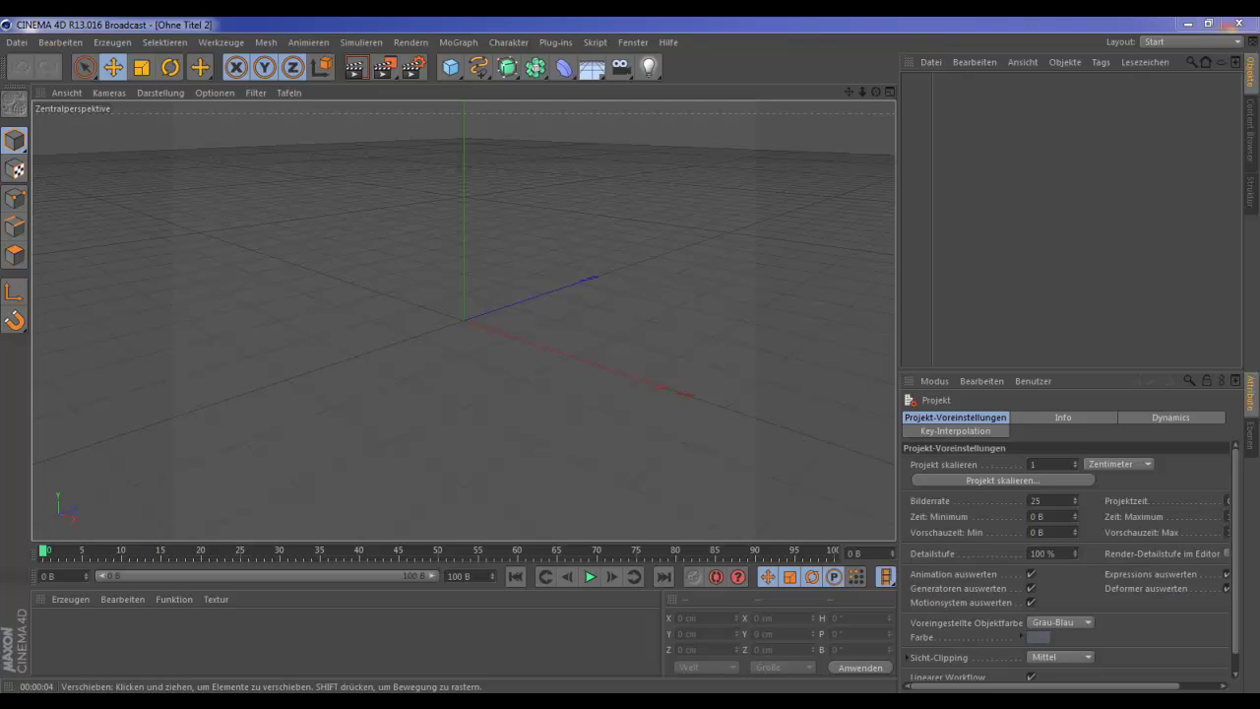
- Open the existing project file "Attractor rendern" from the Cinema 4D projects folder
click(17, 43)
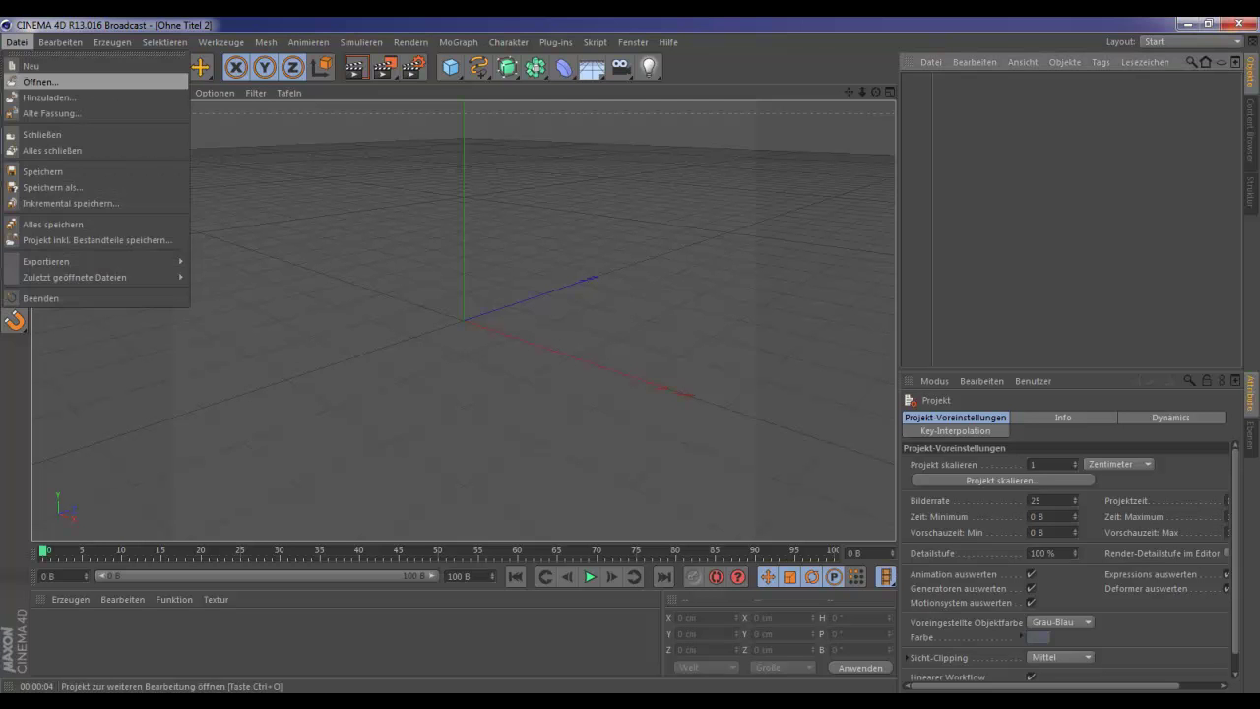
click(39, 80)
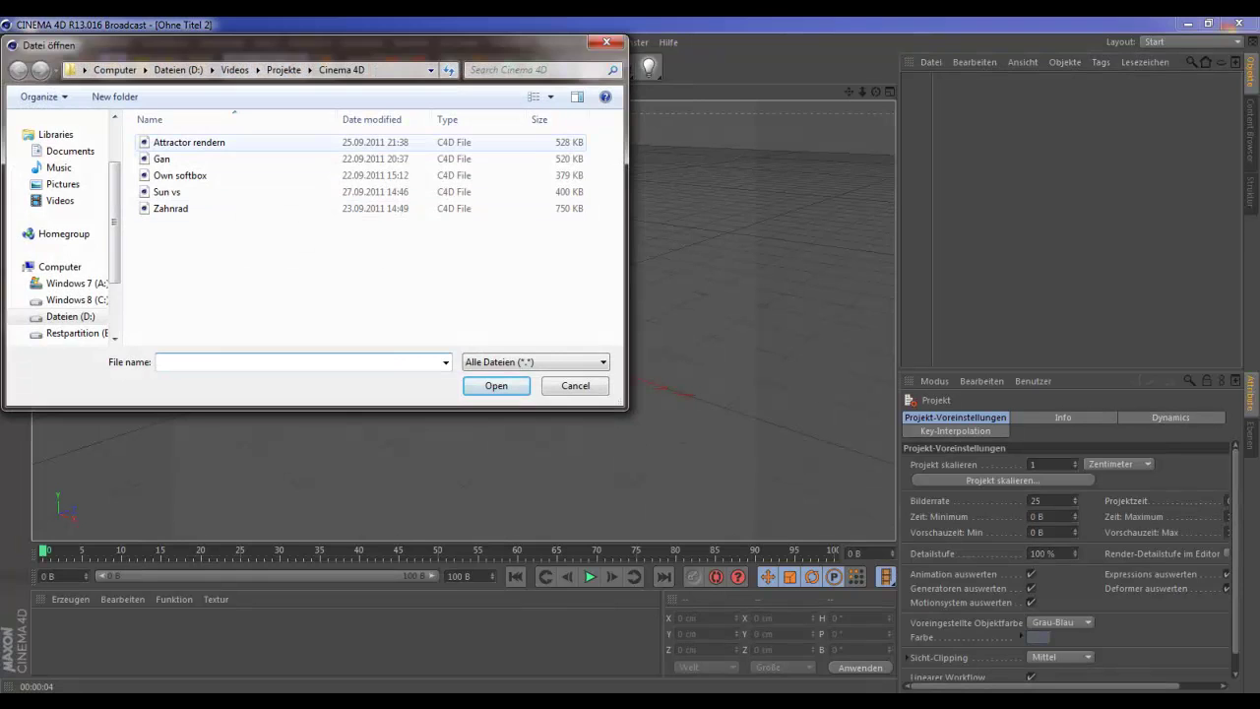
double_click(189, 141)
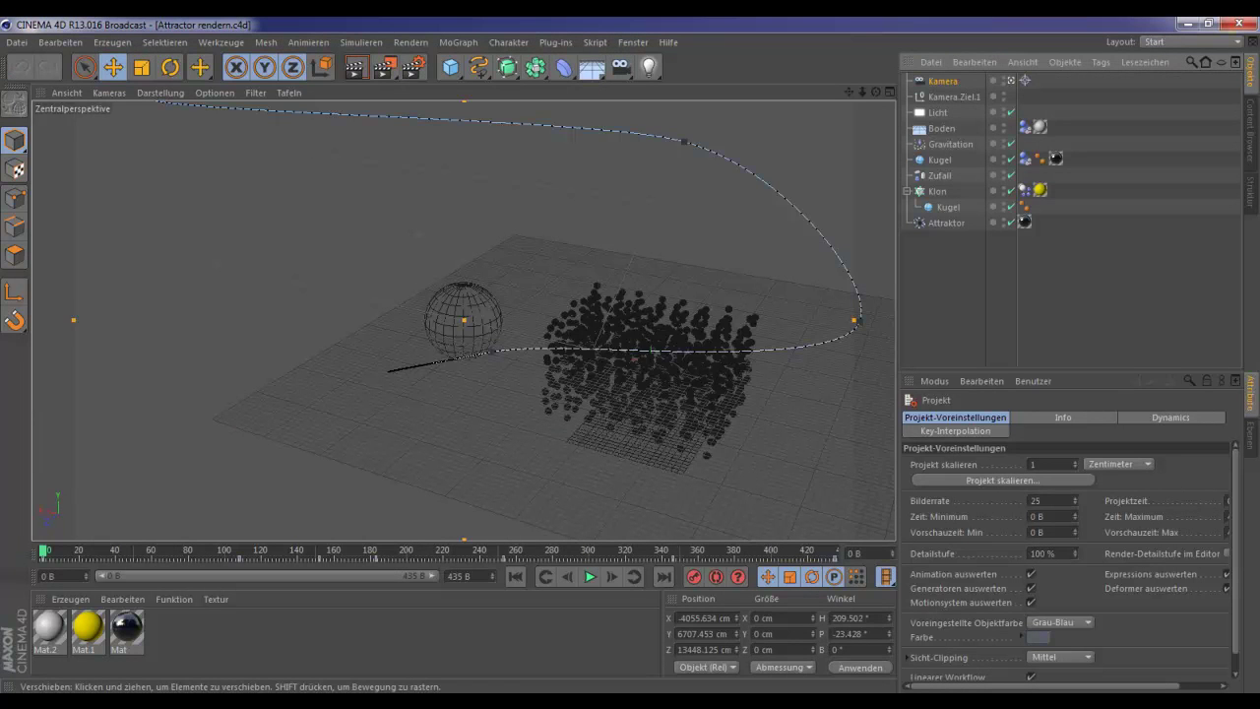
- Set the perspective viewport's display mode to Gouraud shading
click(161, 92)
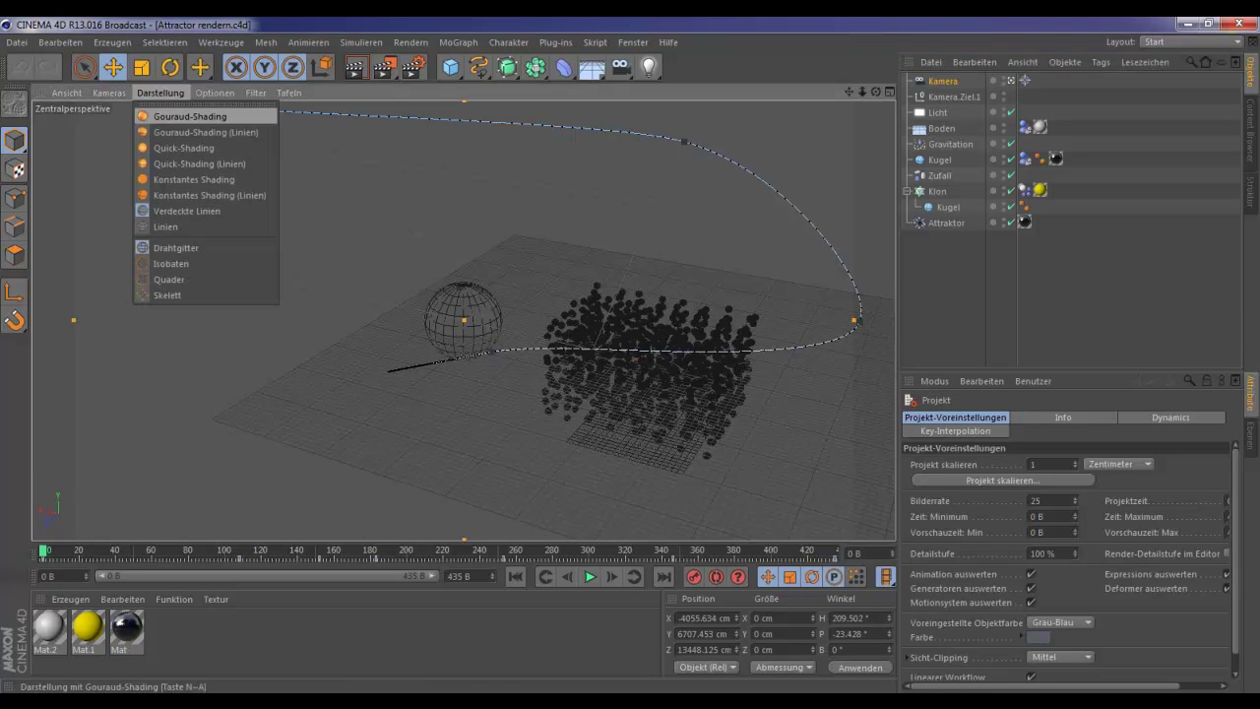
click(177, 110)
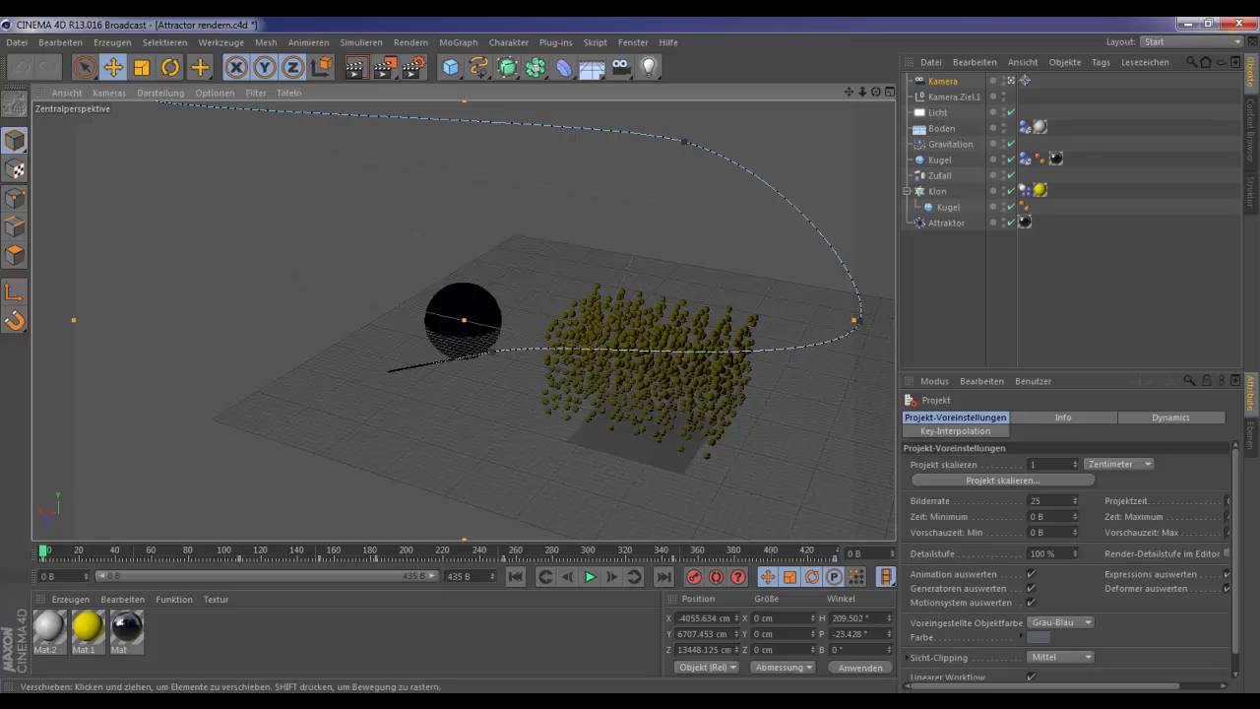
click(161, 93)
key(Escape)
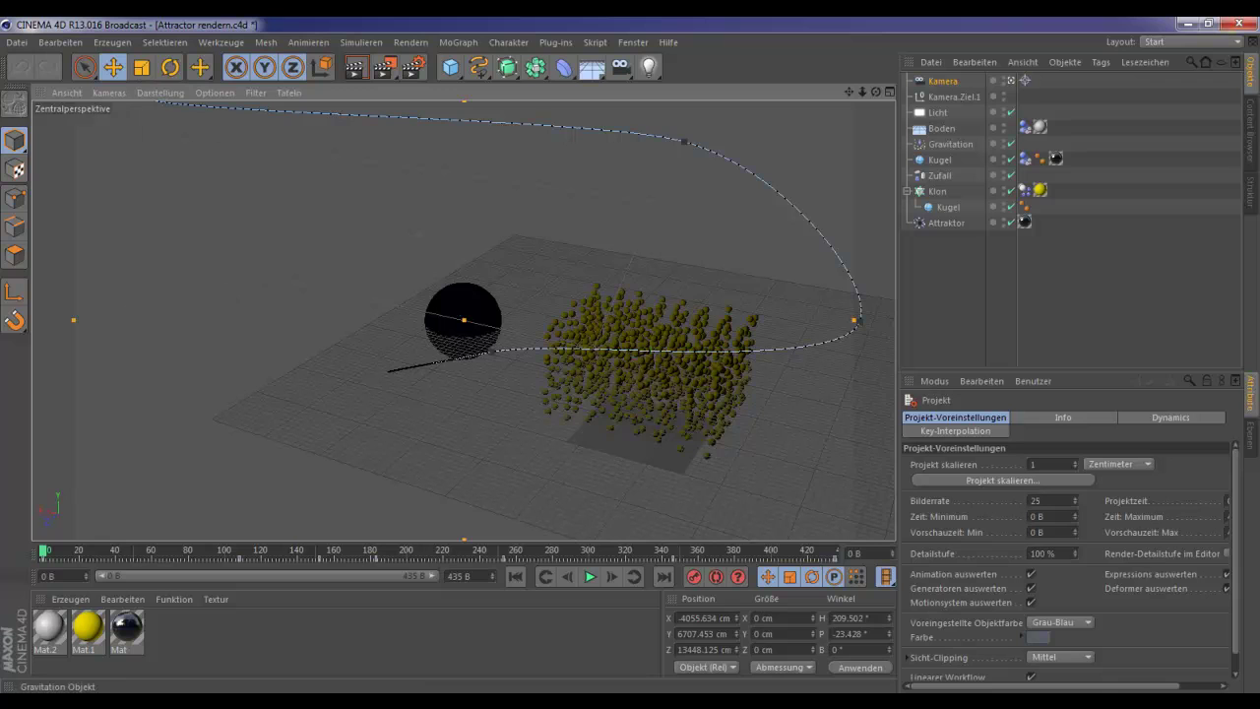
- Disable the Klon object, collapse its hierarchy and preview the animation through the camera, returning to frame 0
click(1011, 191)
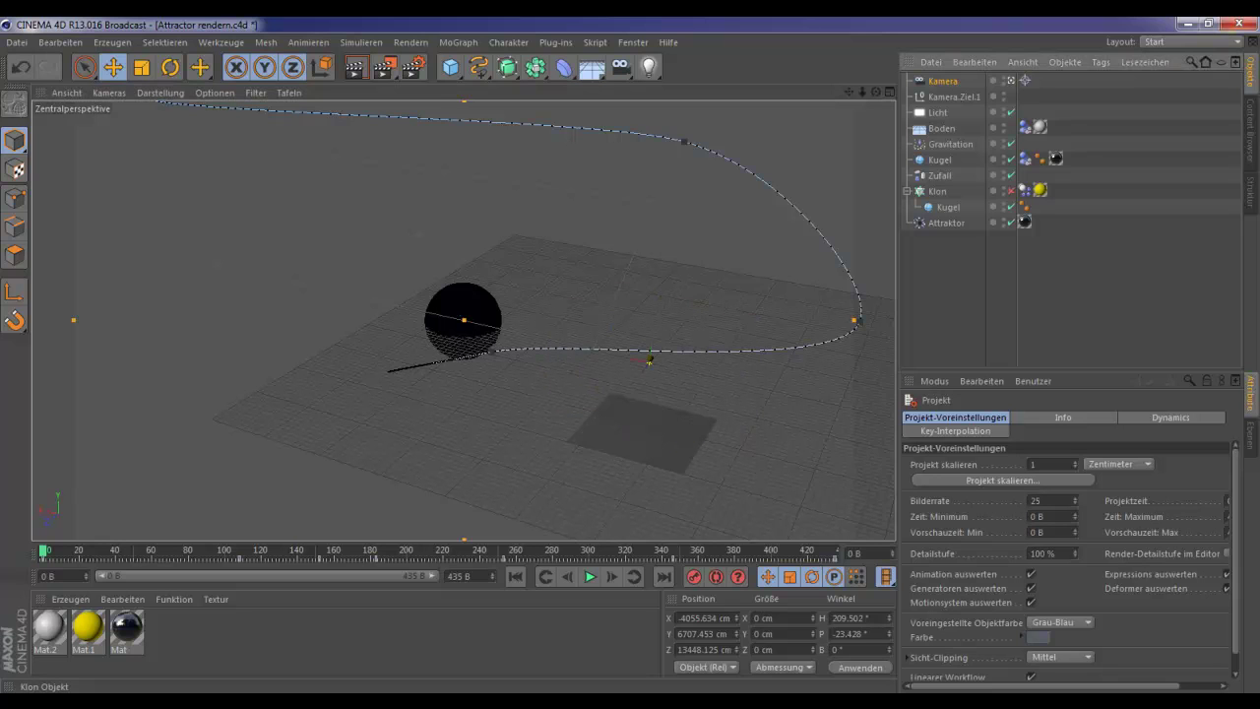
click(906, 190)
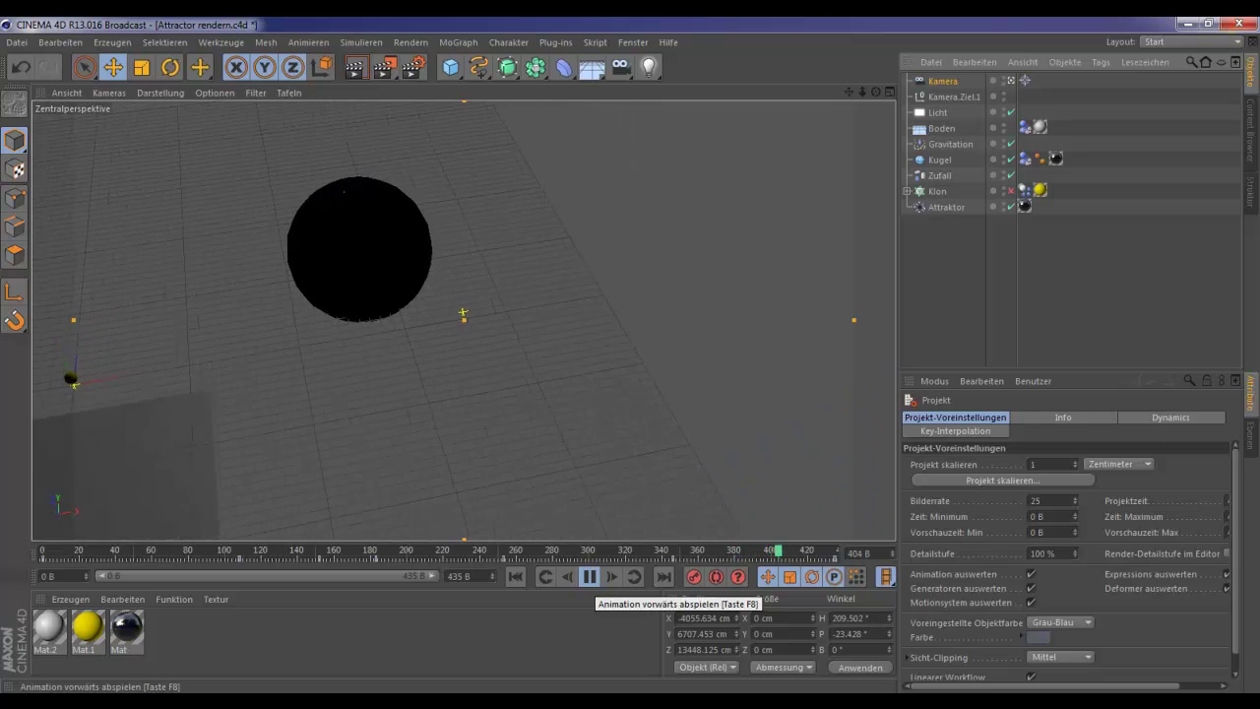
click(590, 577)
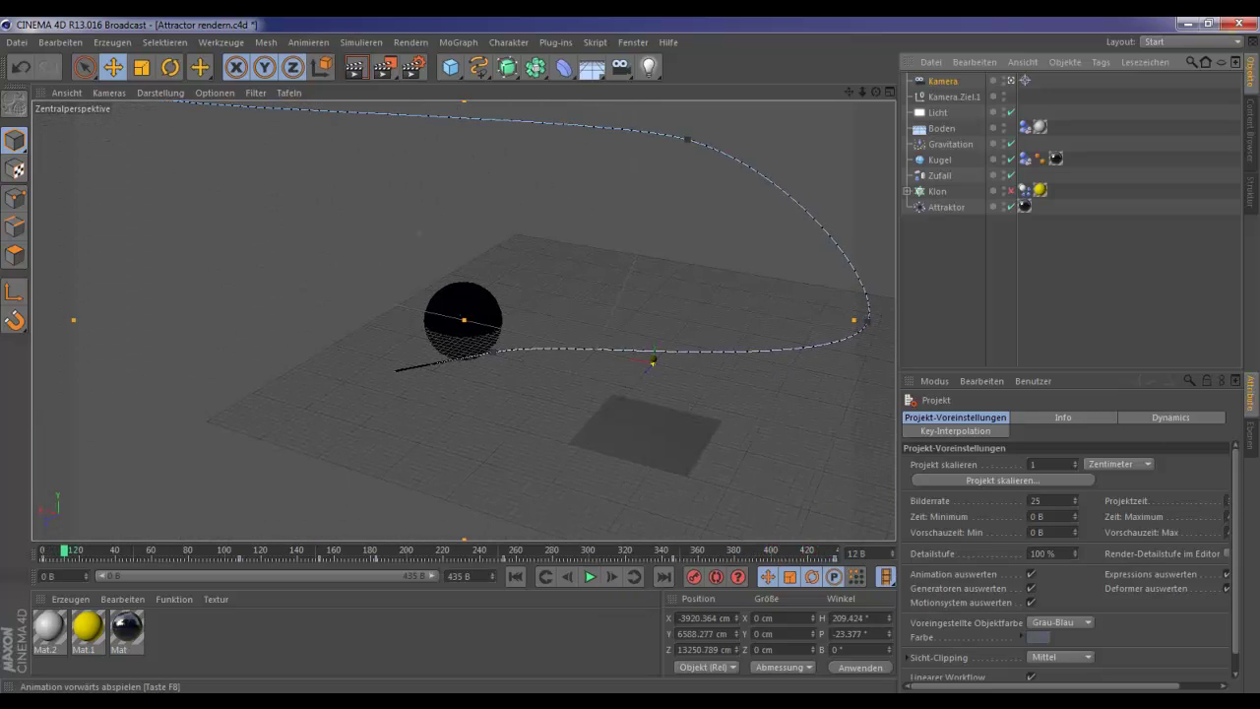
click(515, 577)
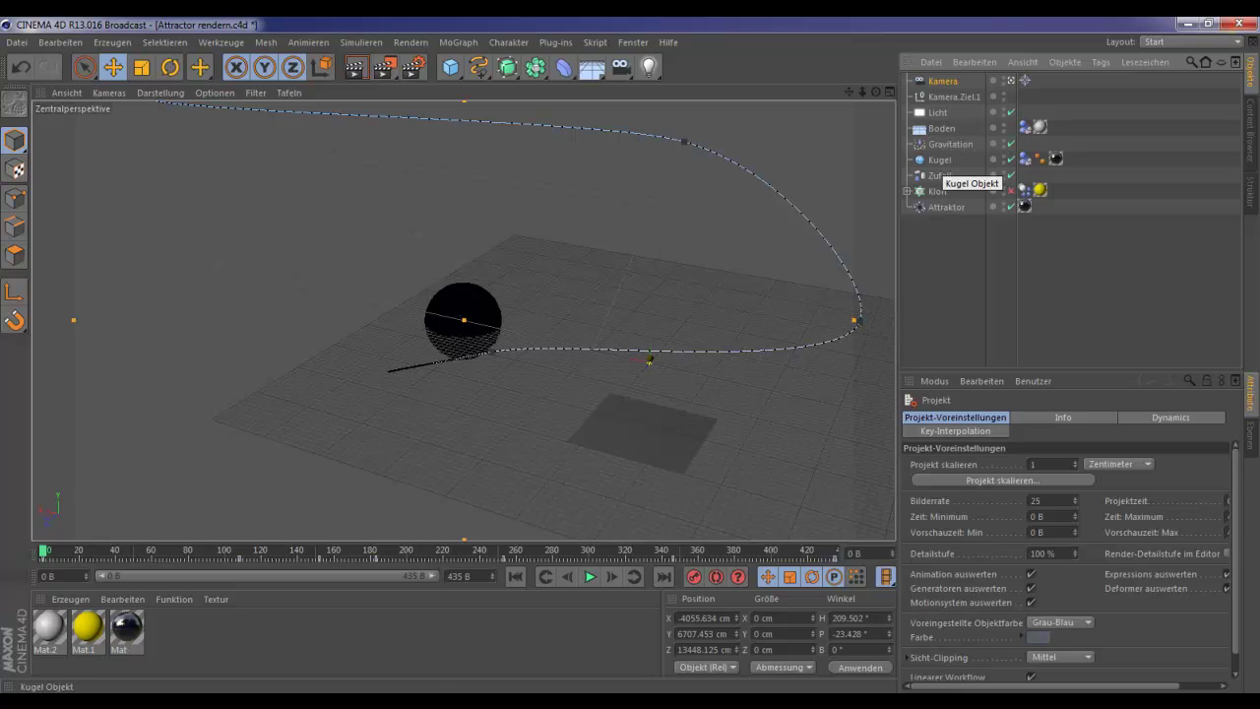
- Select the Kugel sphere and preview its motion, leaving the camera view for a close-up and returning to frame 0
click(939, 159)
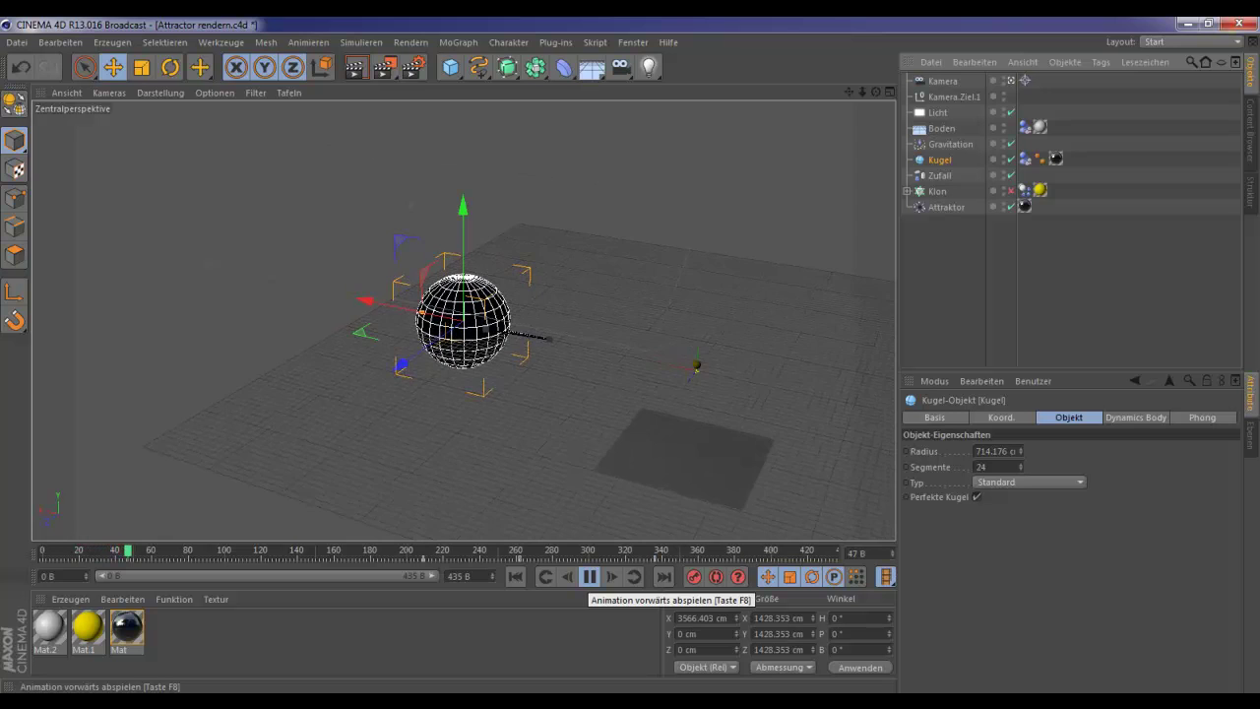
click(590, 577)
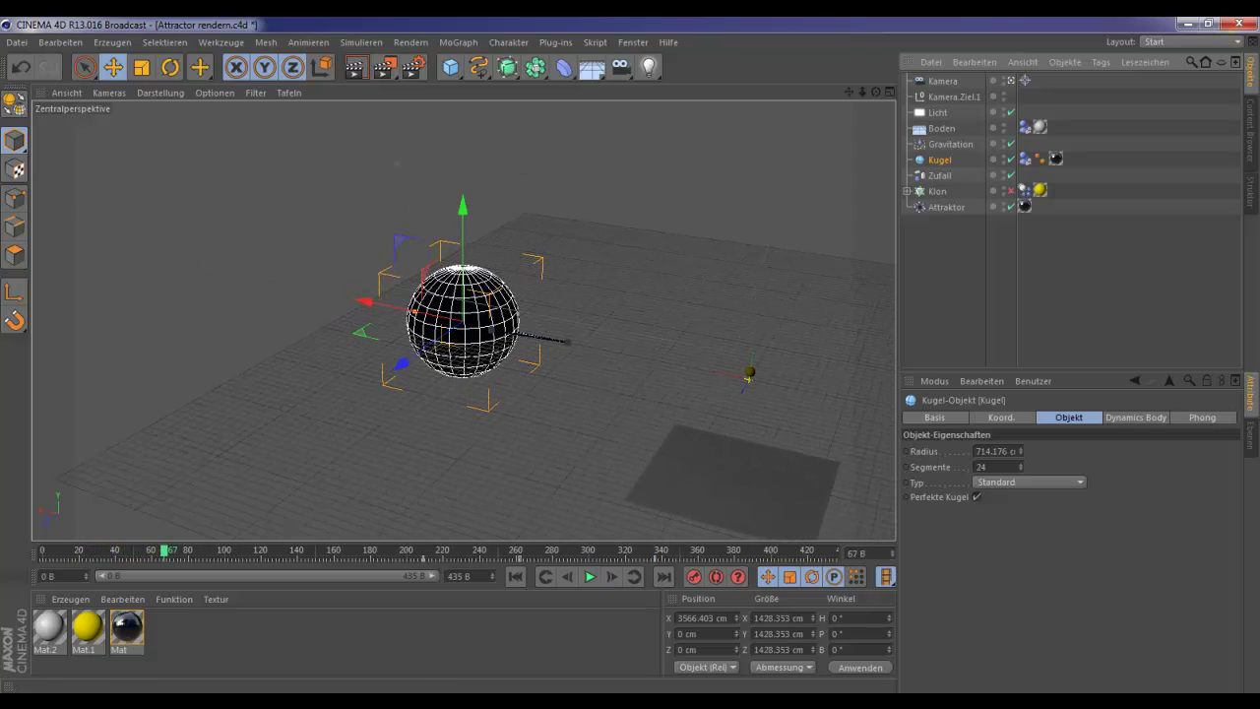
click(1011, 81)
scroll(242, 284, up, 4)
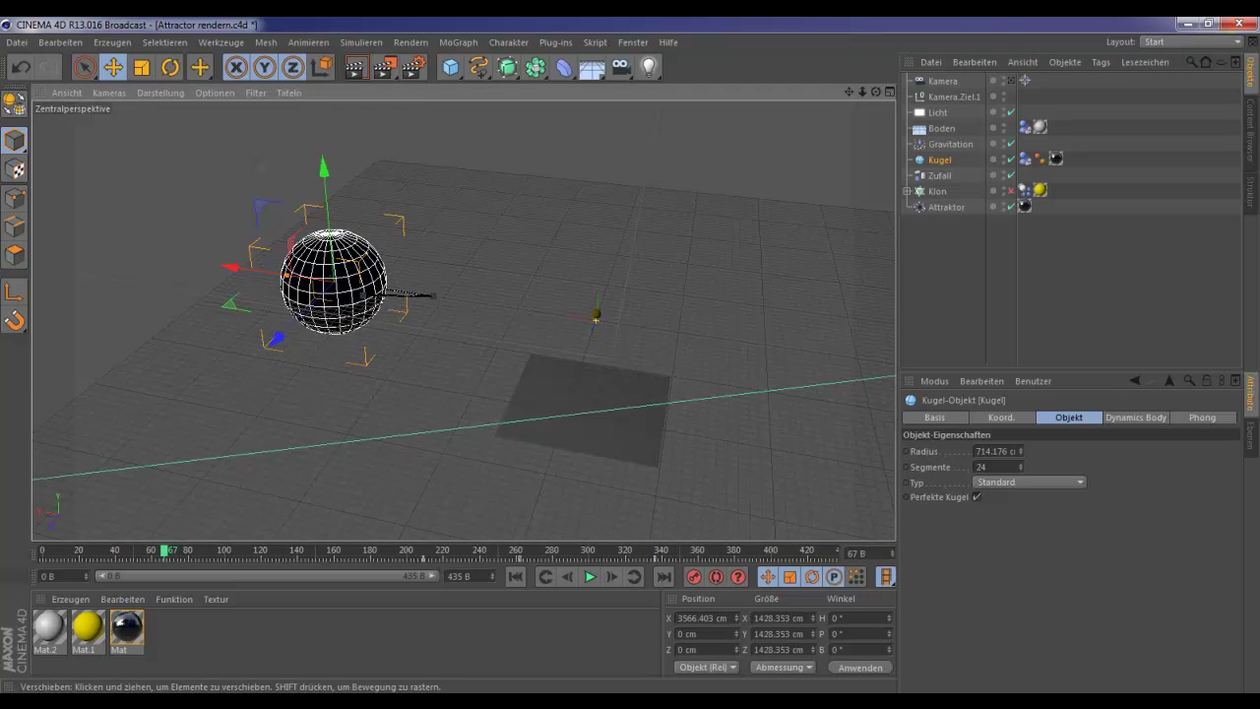
scroll(330, 269, up, 4)
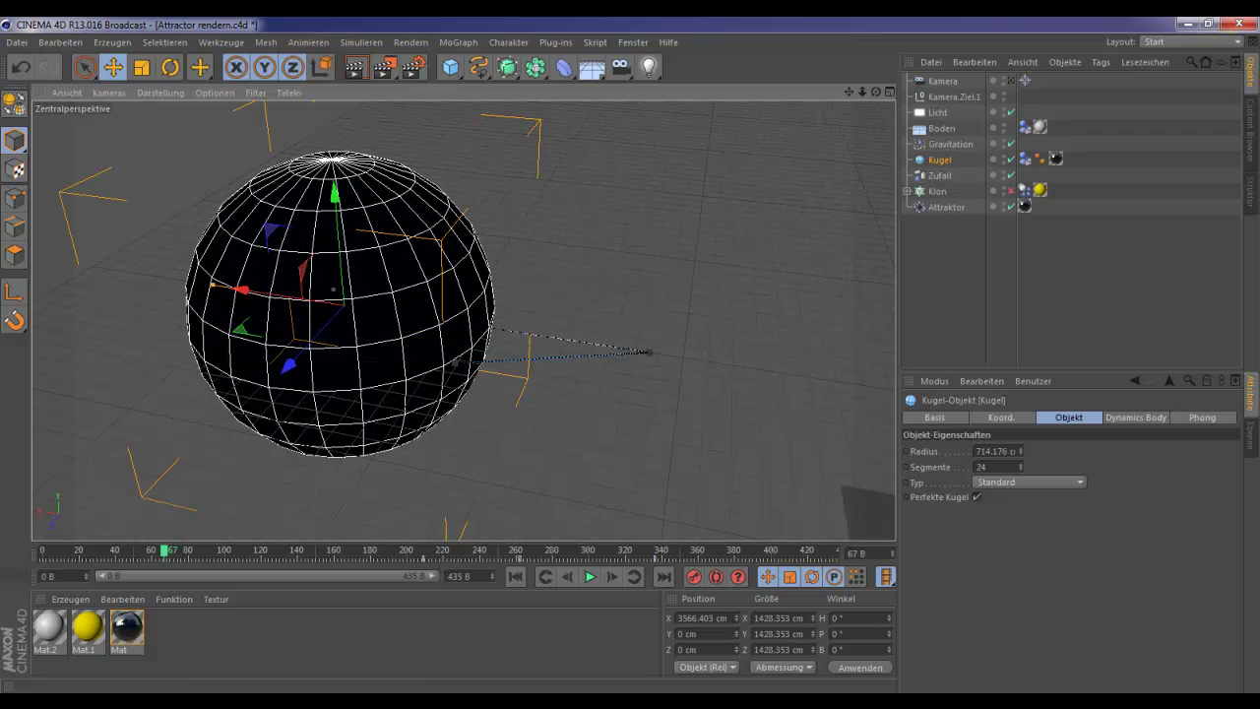
click(393, 551)
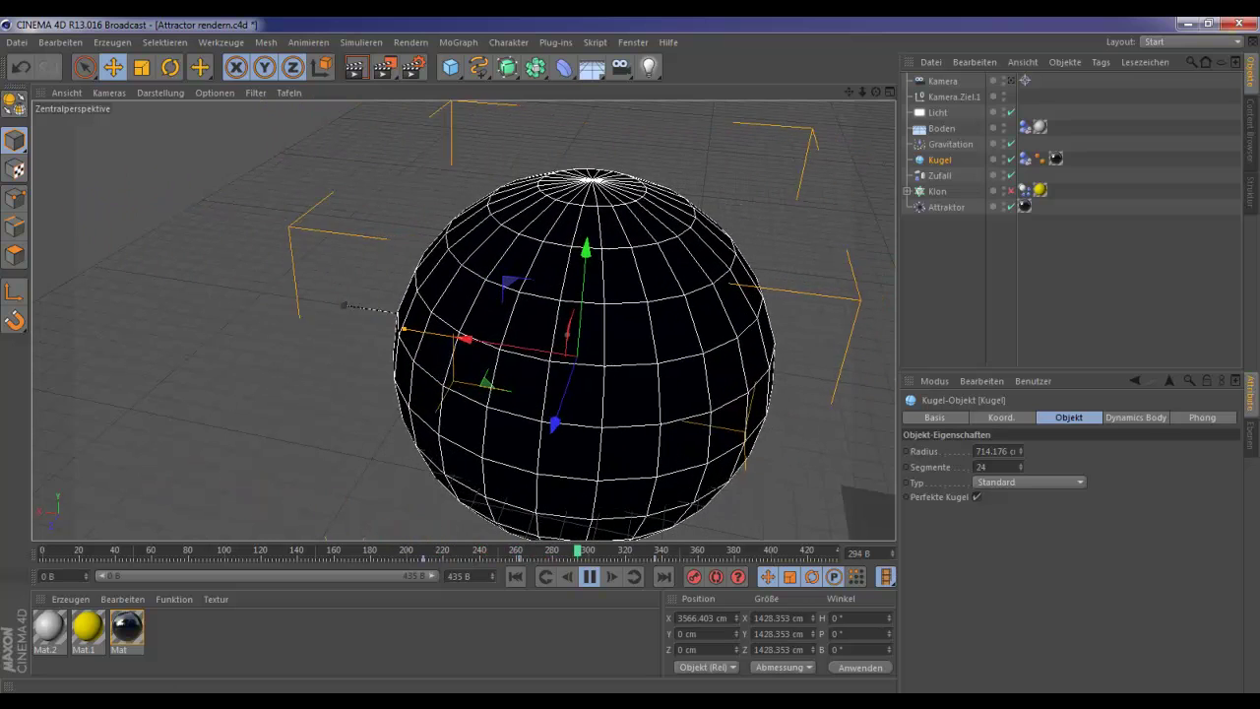
click(589, 577)
click(515, 577)
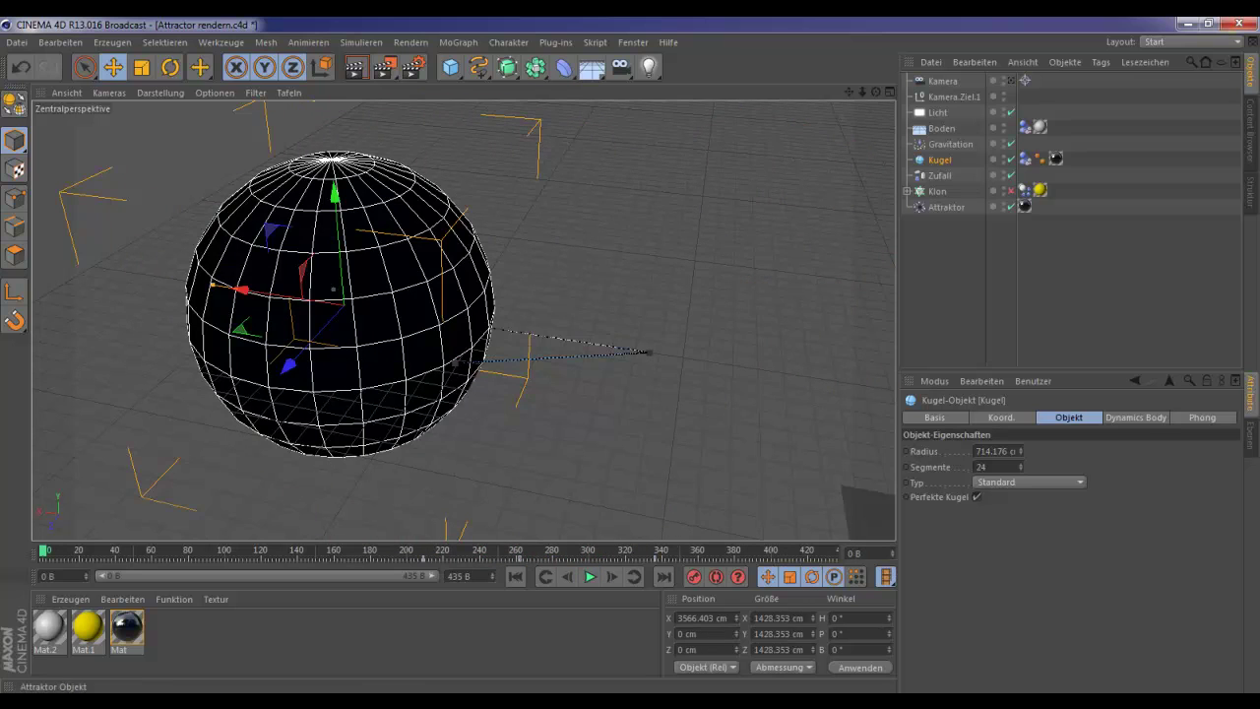
- Reactivate the Kamera view, play the animation, then scrub back to frame 244 and on to frame 0
click(1011, 80)
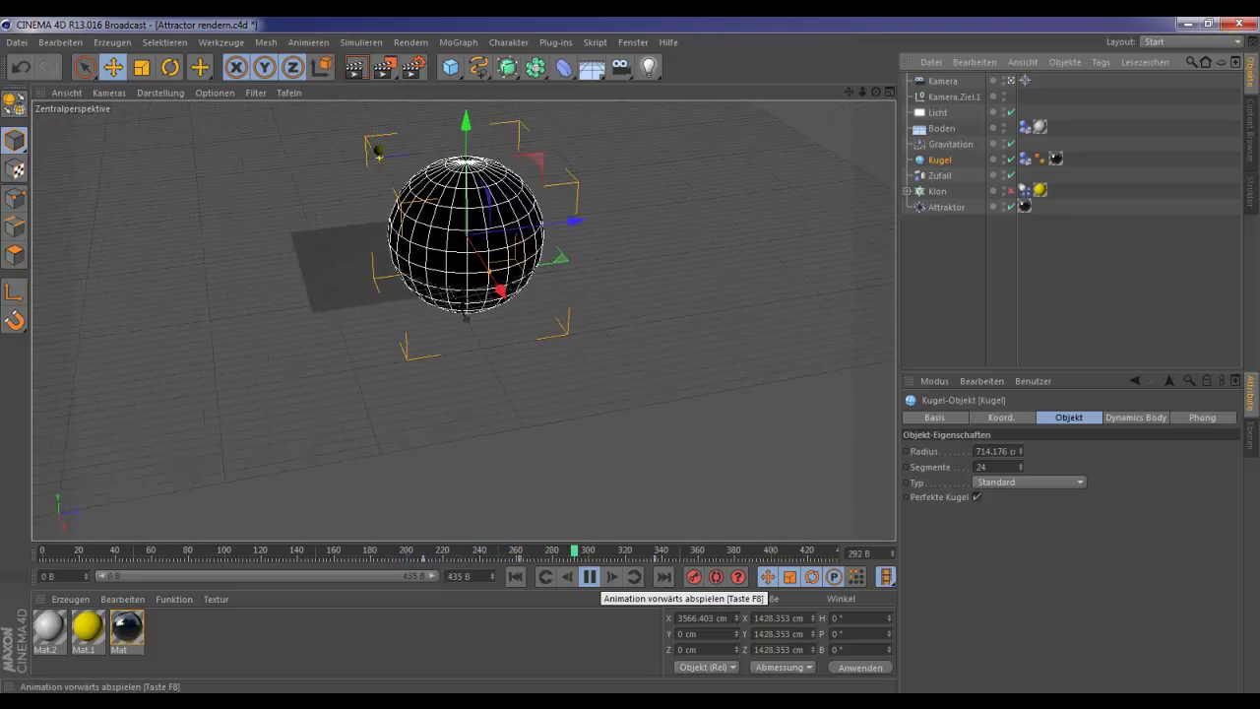
click(589, 576)
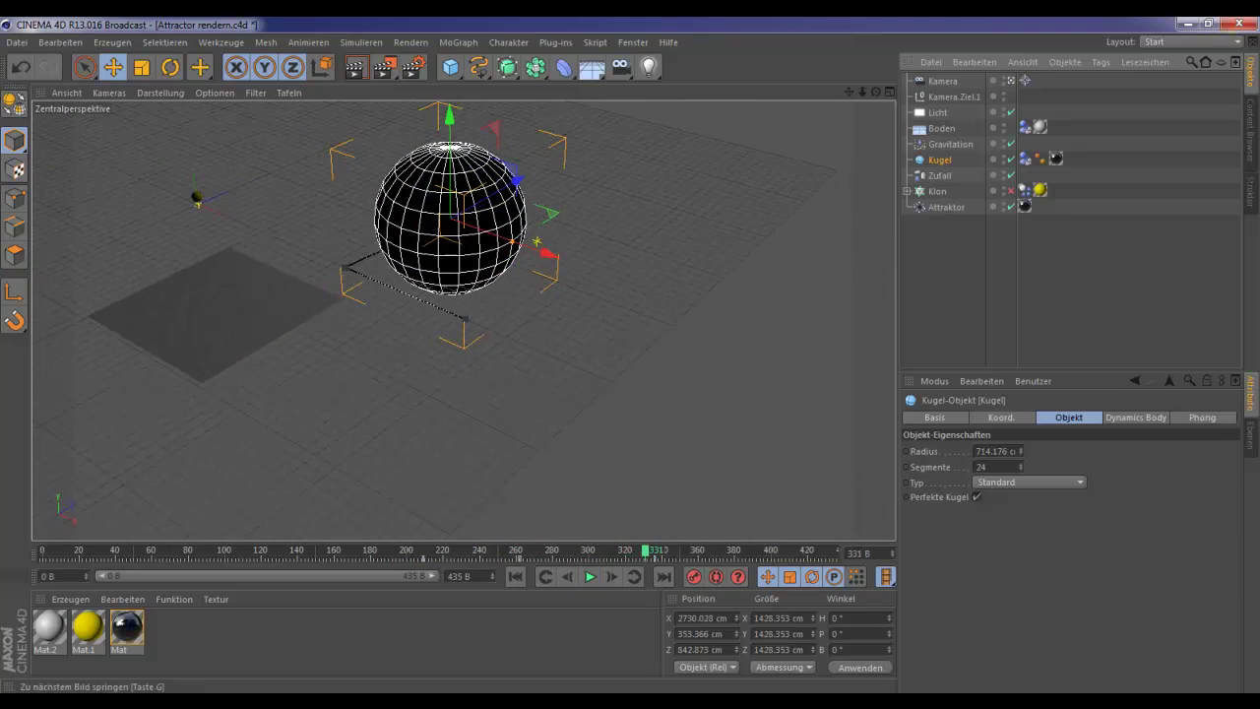
drag(646, 551, 487, 551)
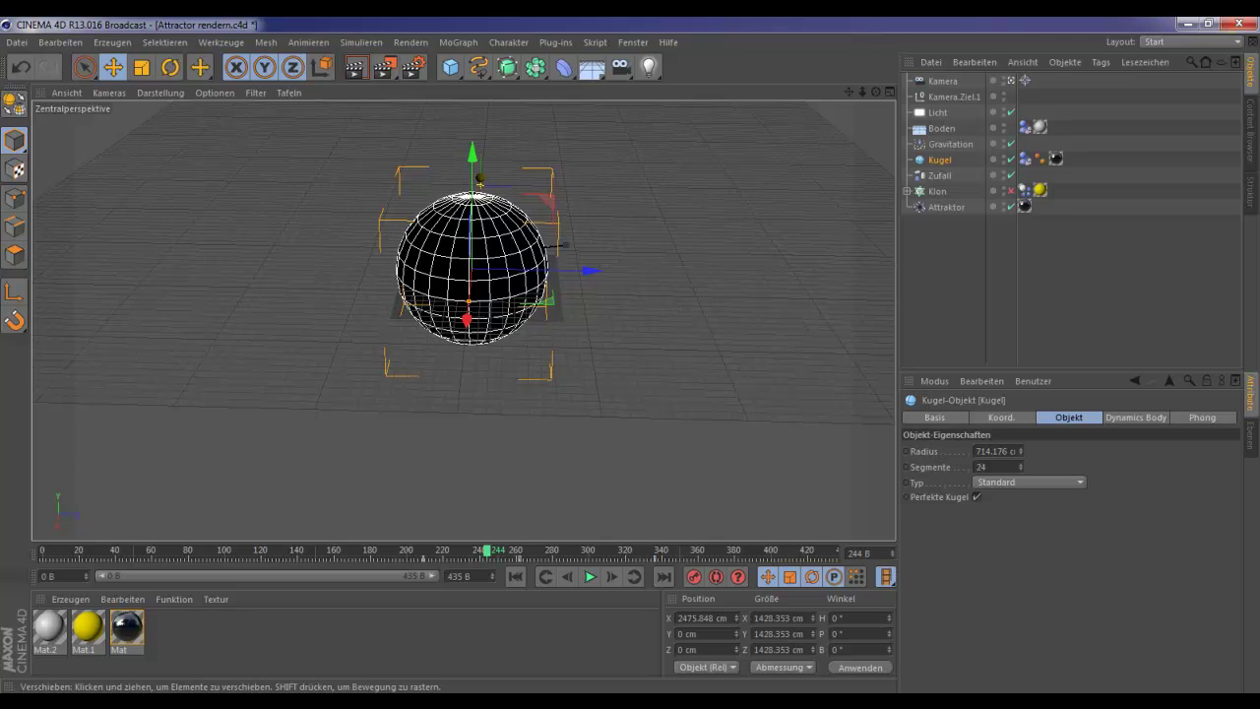
drag(486, 552, 43, 551)
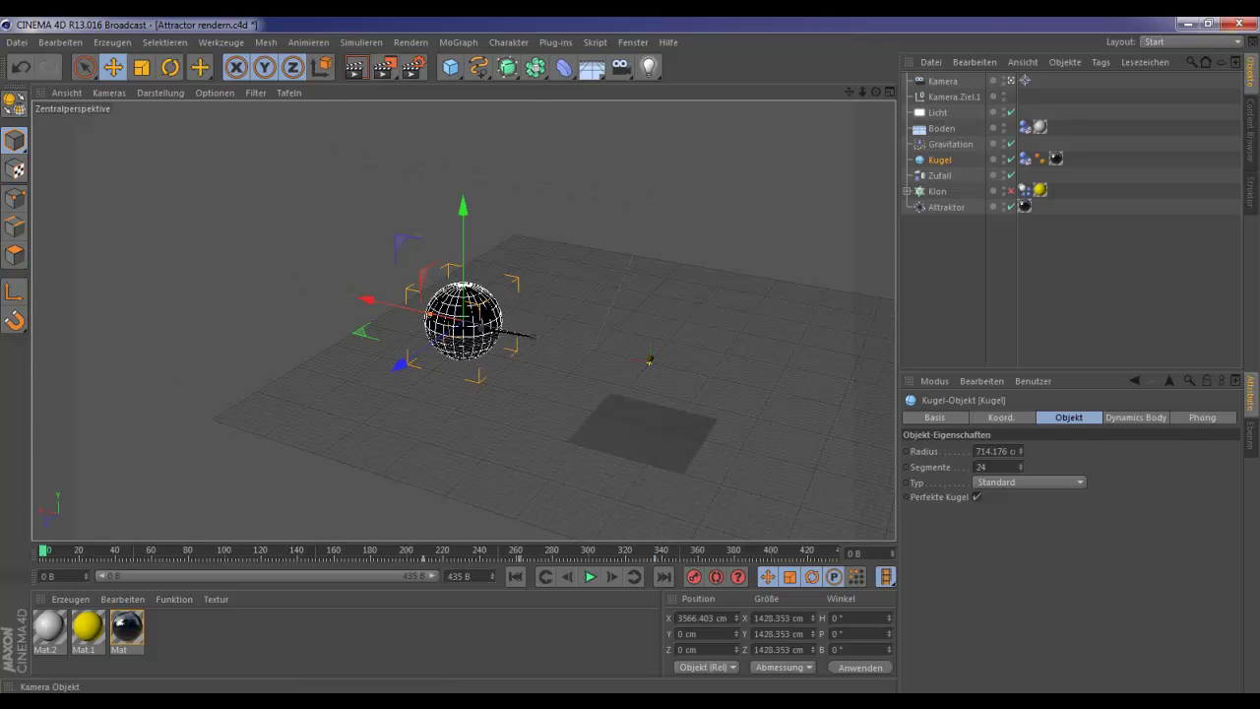
- Leave the camera view, re-enable the Klon object and frame the large sphere together with all the clones
click(1011, 81)
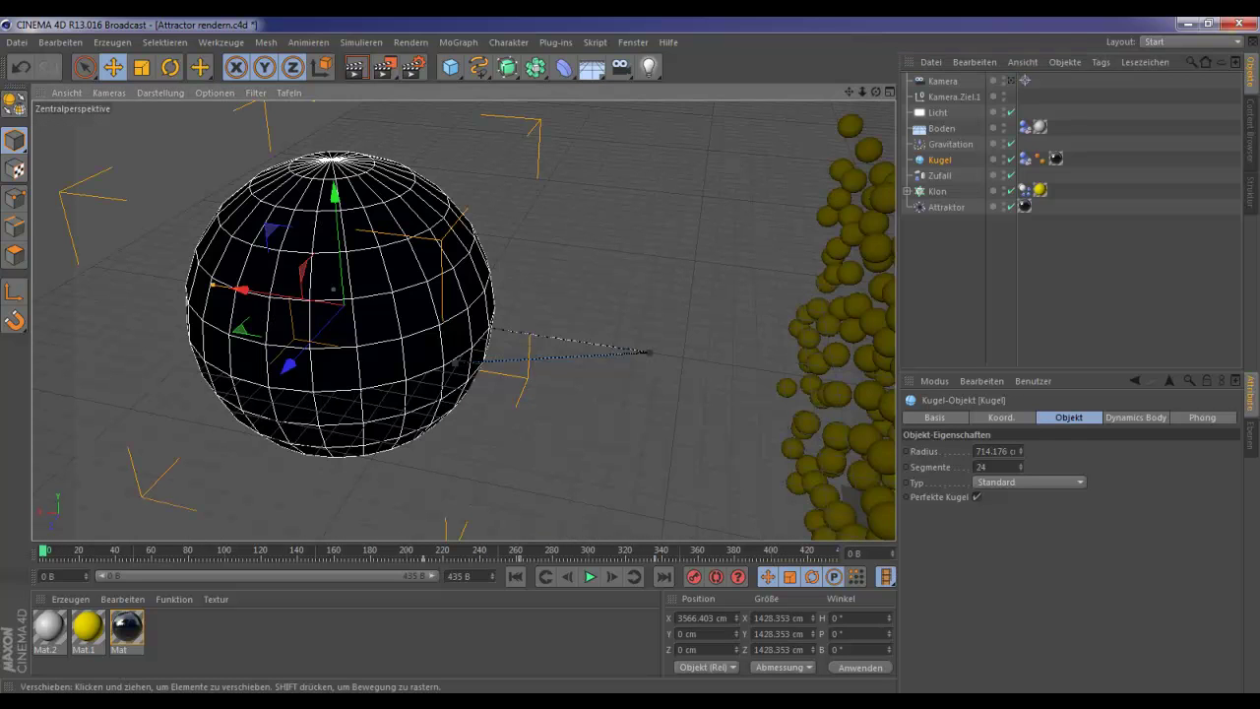
scroll(744, 305, down, 1)
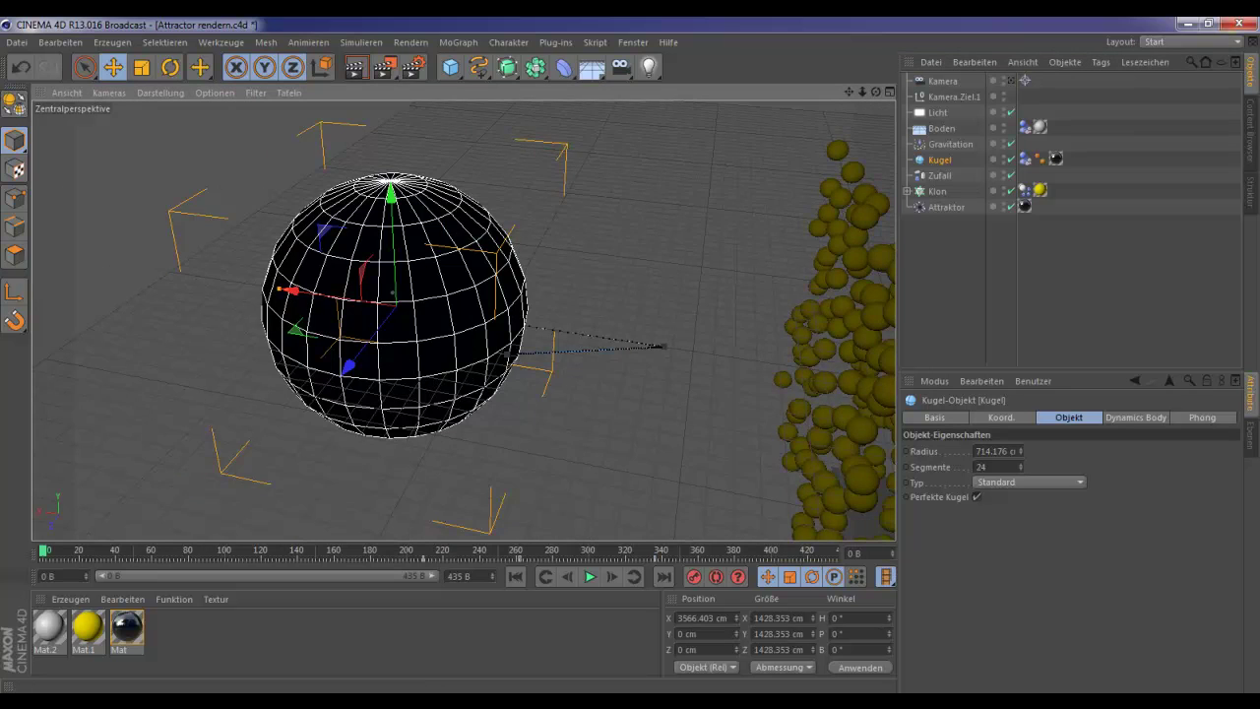
drag(862, 92, 748, 95)
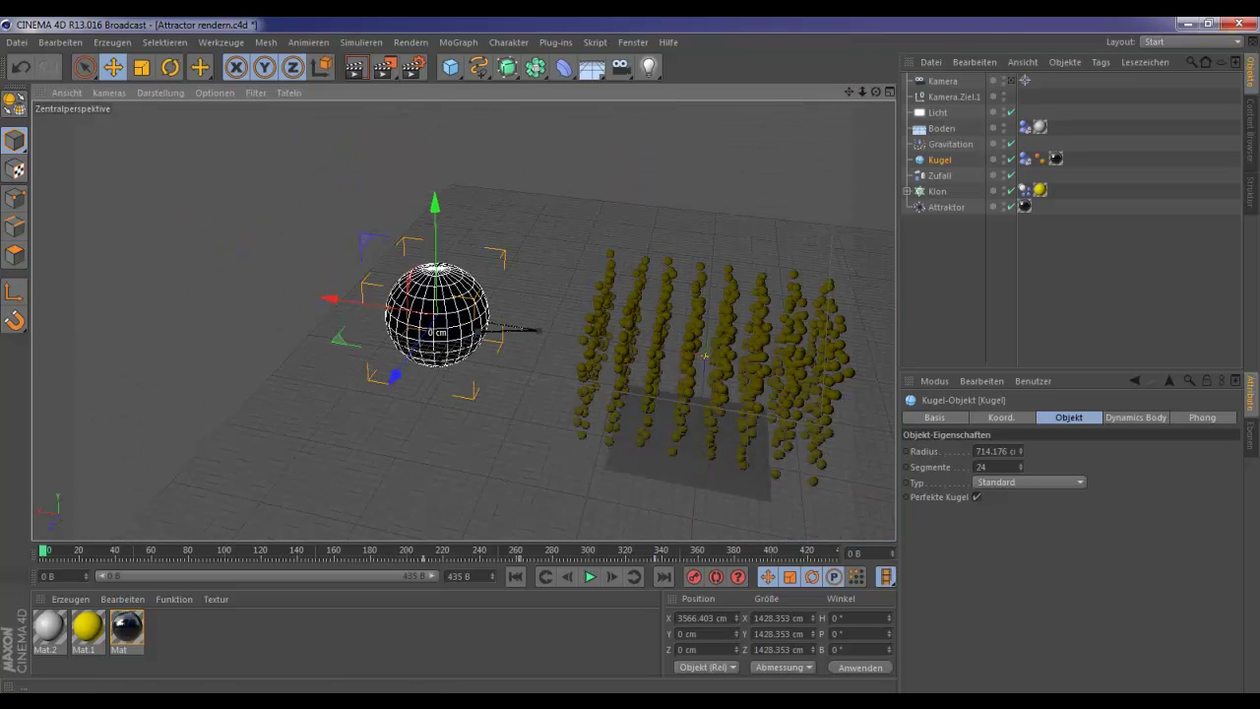
drag(850, 91, 648, 65)
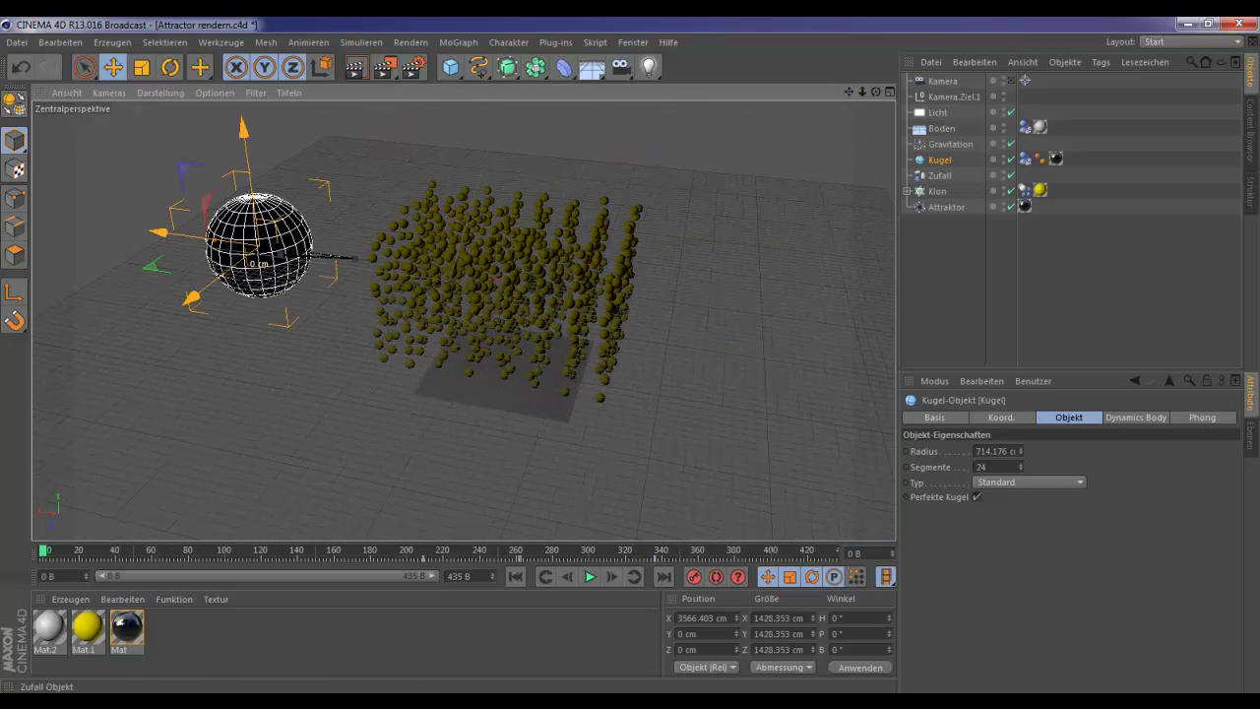
- Inspect the Zufall effector and switch it off and on again for the Klon object to compare the clone arrangement
click(940, 176)
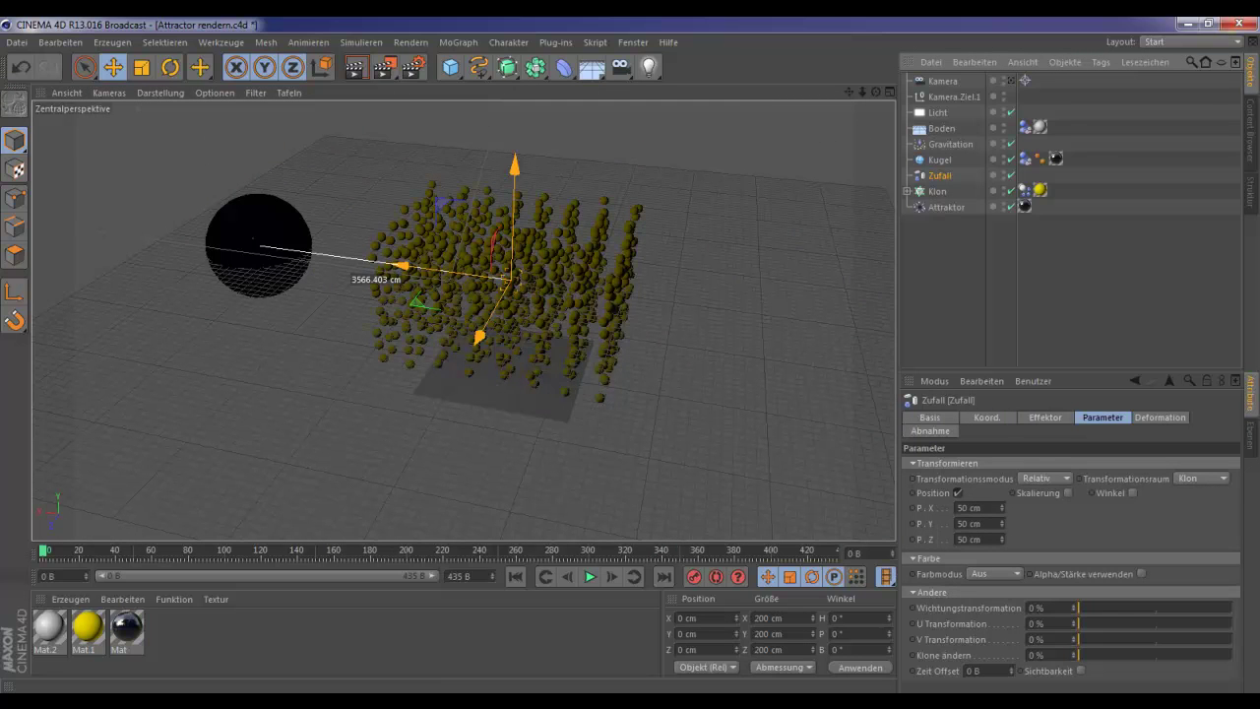
click(940, 160)
click(940, 175)
click(937, 191)
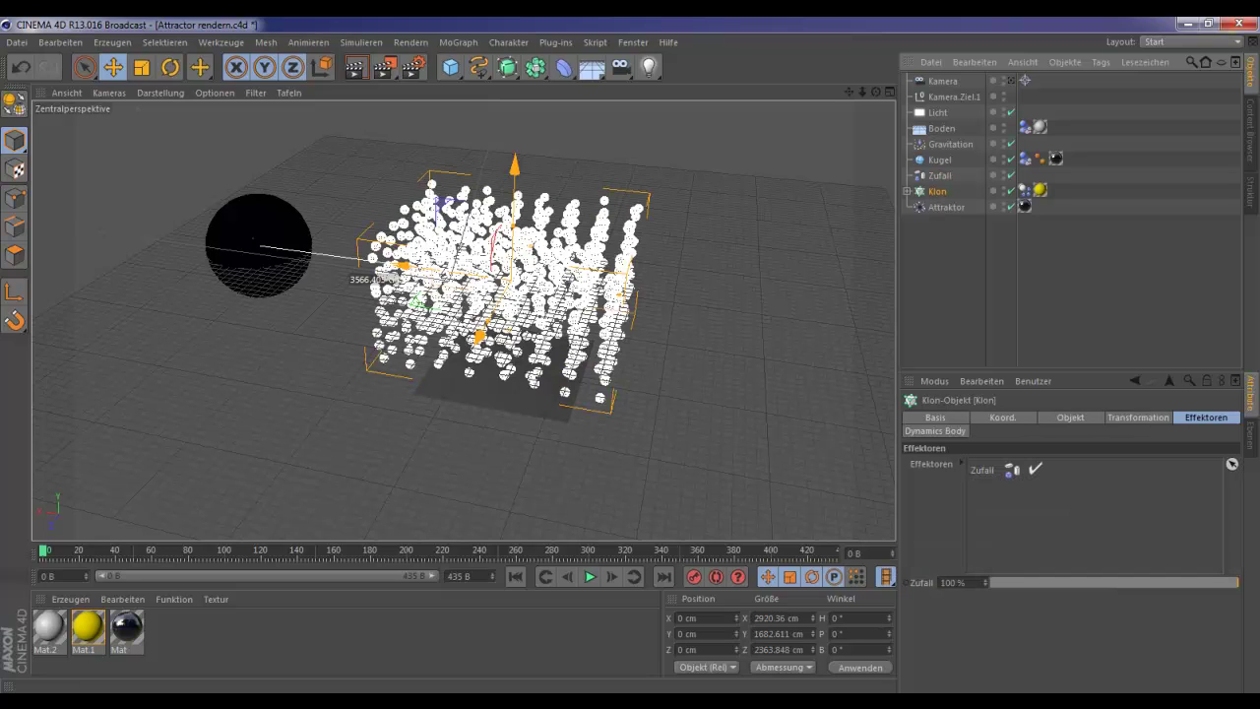
click(1034, 469)
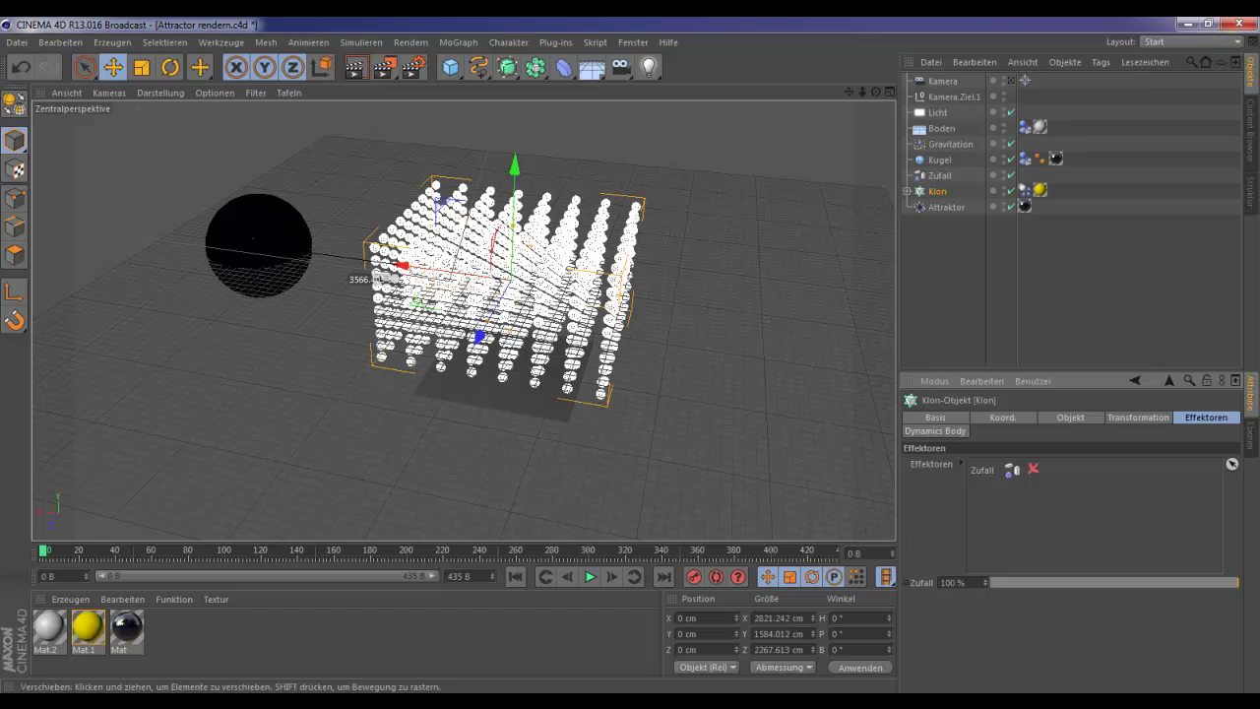
mouse_move(875, 91)
mouse_down()
mouse_move(891, 67)
mouse_move(733, 73)
mouse_move(726, 45)
mouse_move(854, 111)
mouse_up()
click(1033, 468)
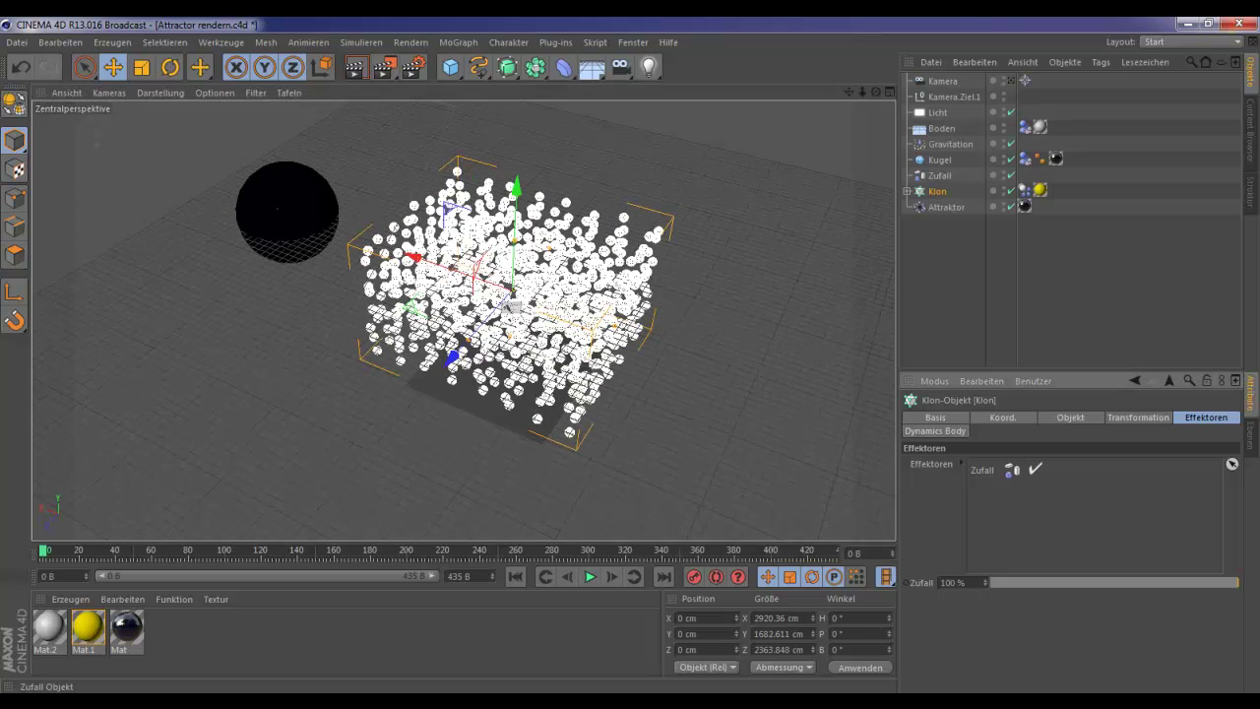
- Select the Attraktor object and check its placement relative to the Kugel sphere in the top and perspective views
click(939, 160)
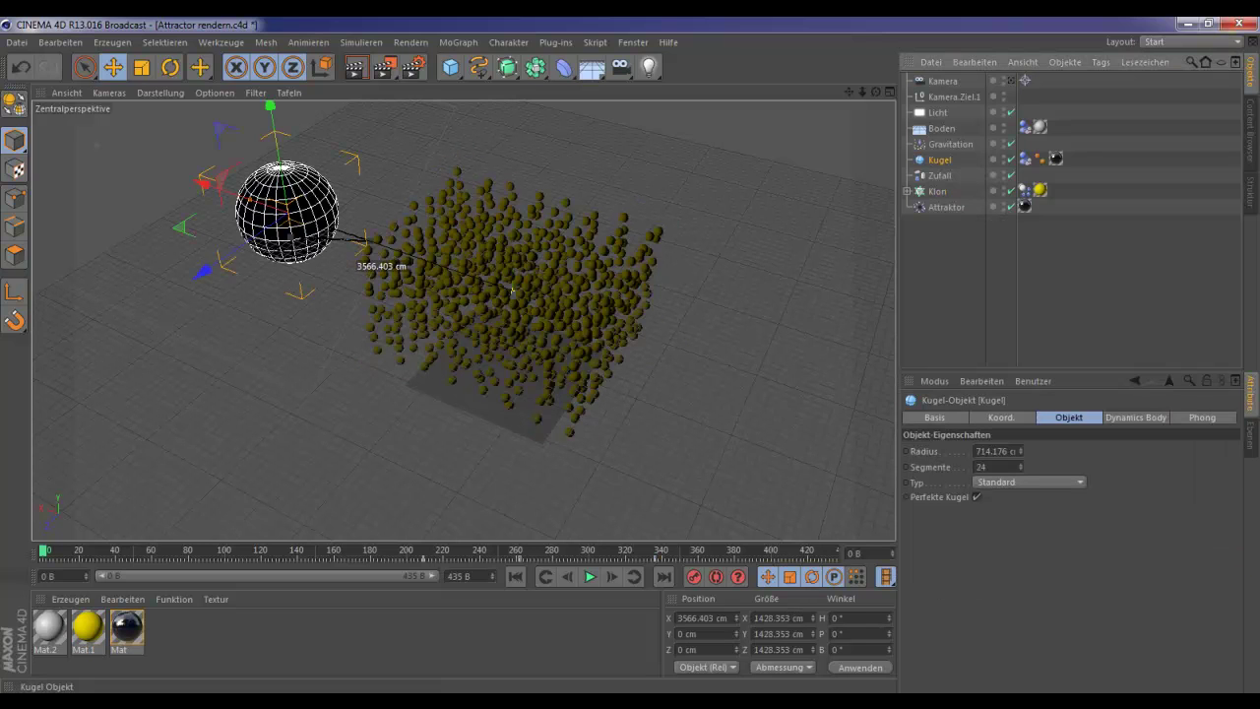
click(946, 207)
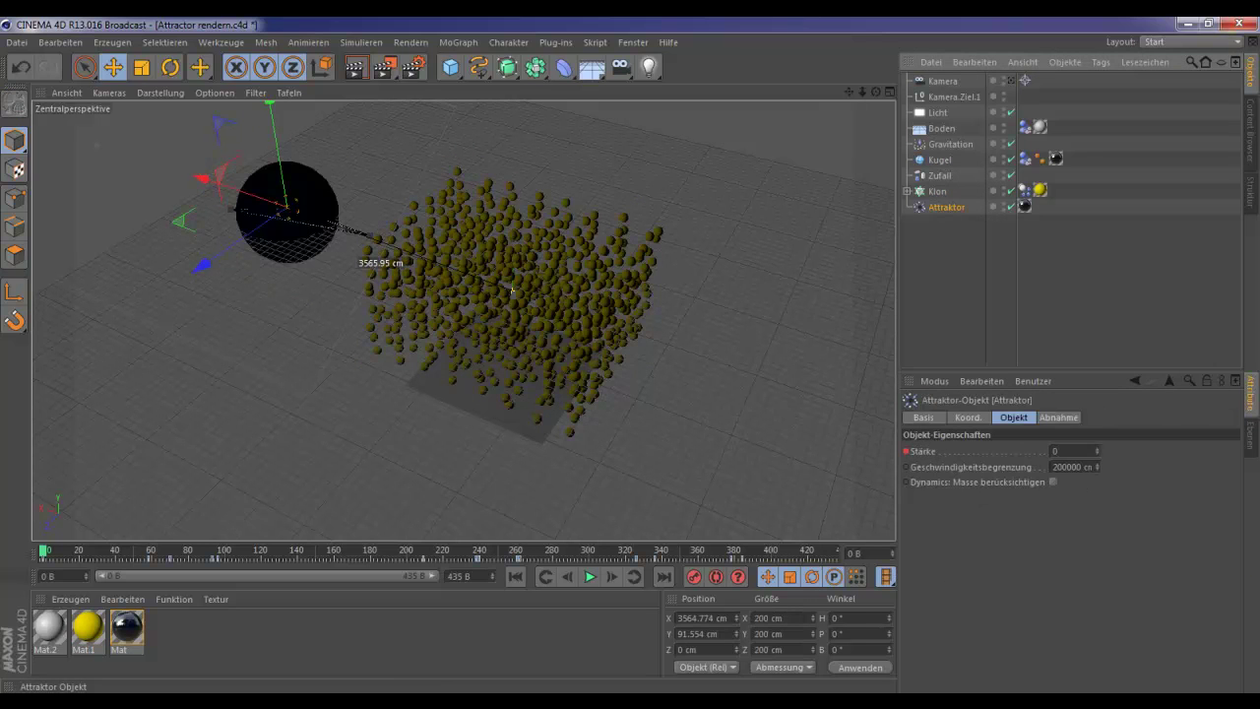
key(F5)
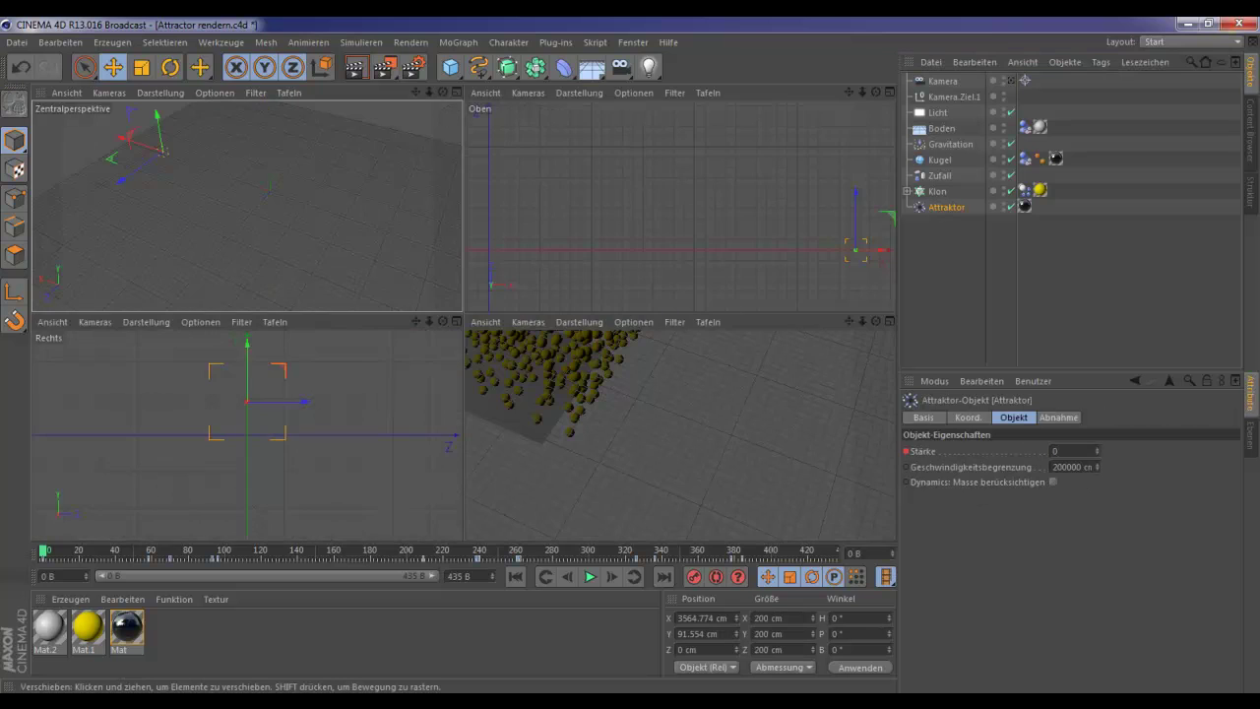
key(F2)
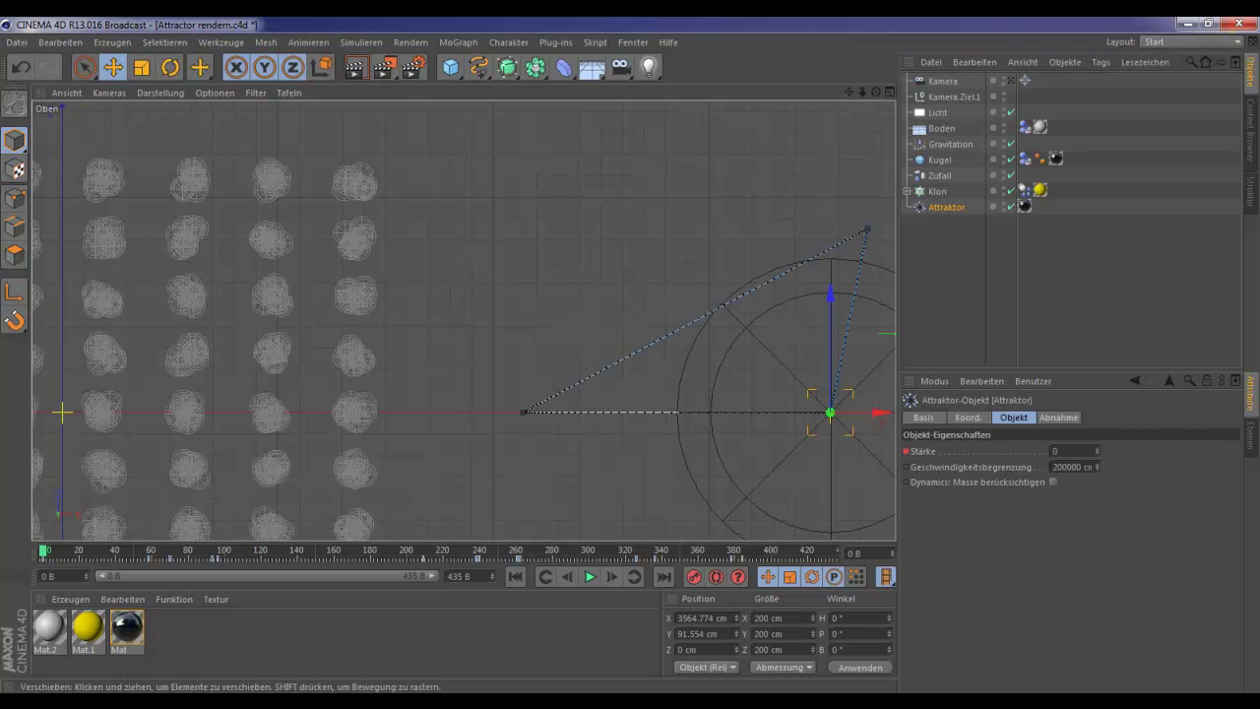
alt+middle_drag(607, 389, 462, 321)
right_click(700, 347)
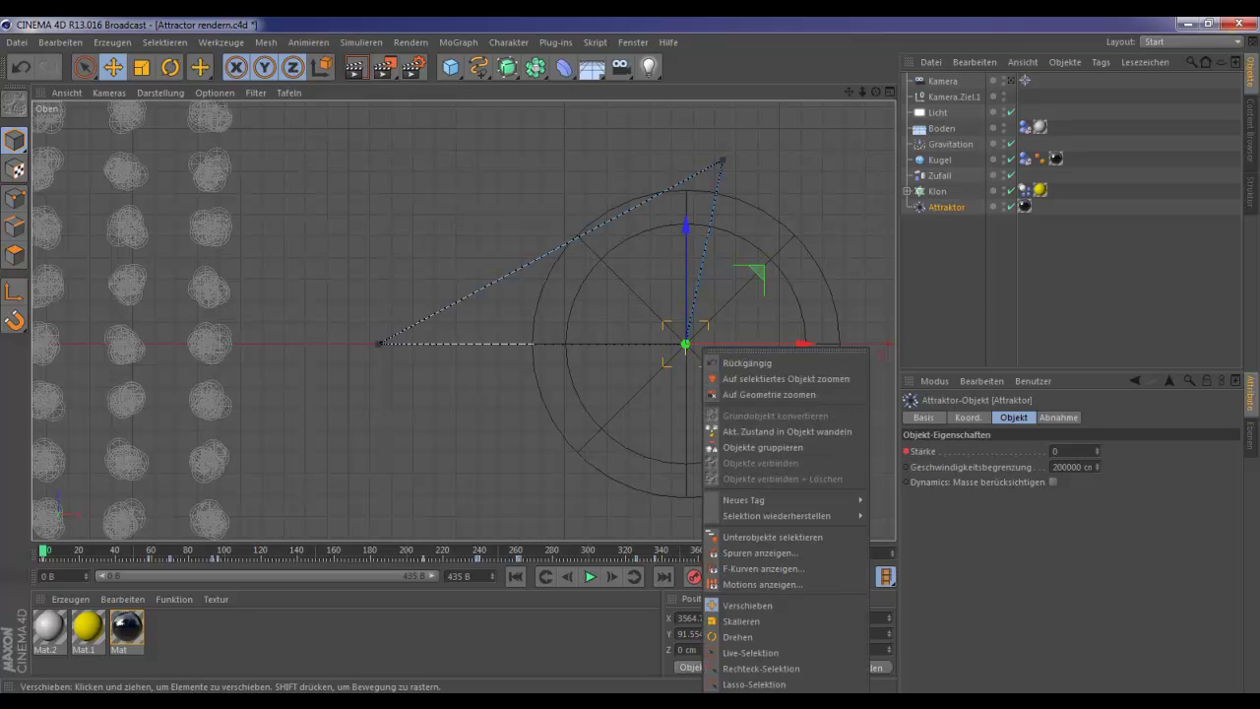
key(Escape)
middle_click(699, 347)
key(F1)
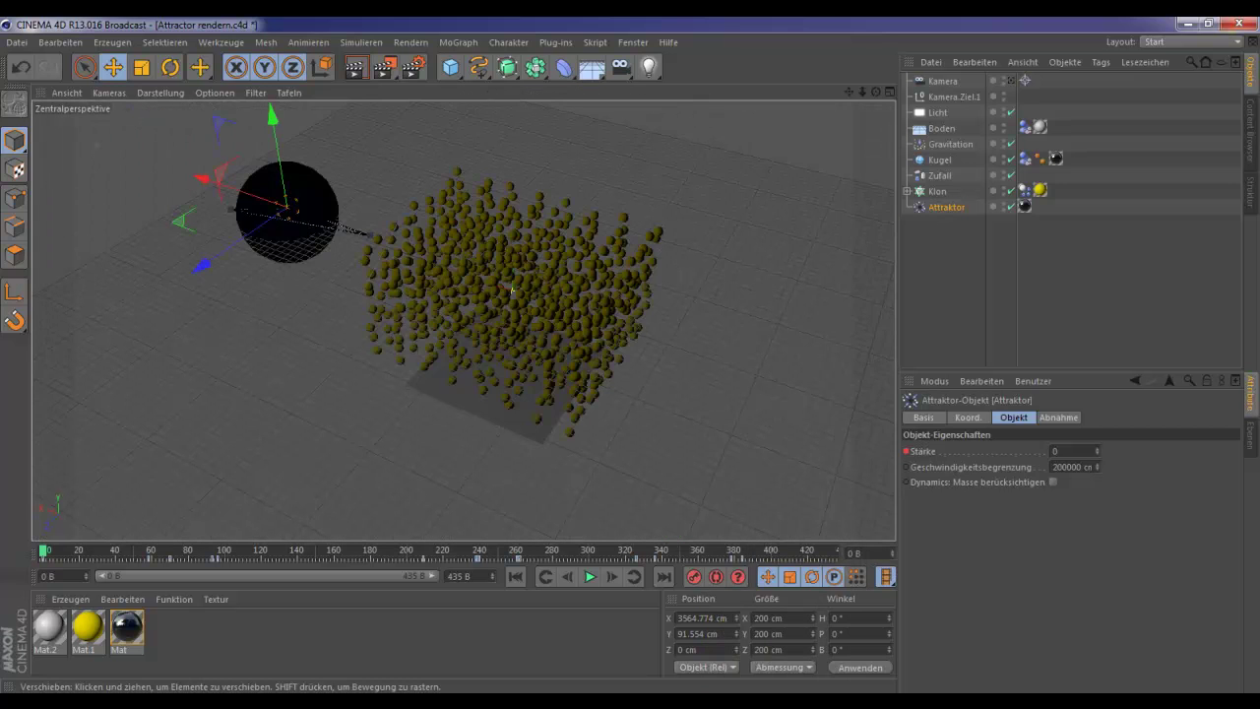
mouse_move(621, 358)
alt+mouse_down()
mouse_move(714, 295)
mouse_move(772, 285)
alt+mouse_up()
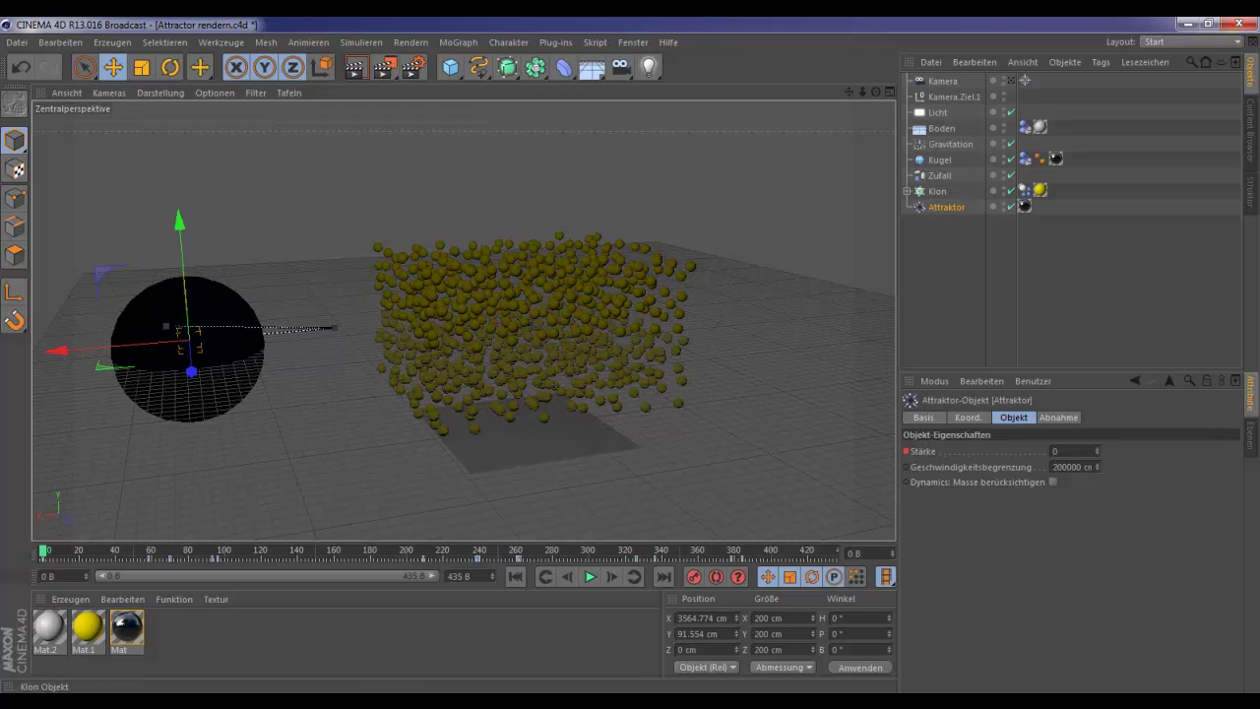
- Select the Gravitation object and play the animation to frame 56 to watch the cloned spheres fall
click(949, 145)
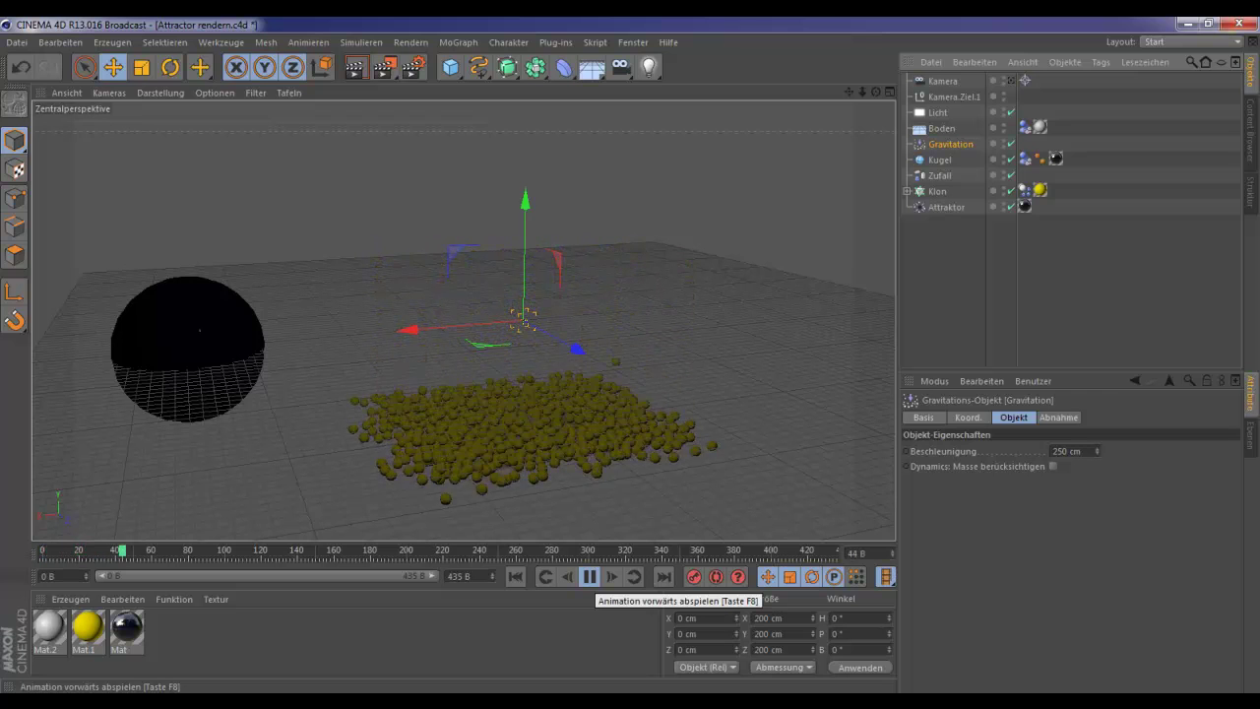
click(590, 575)
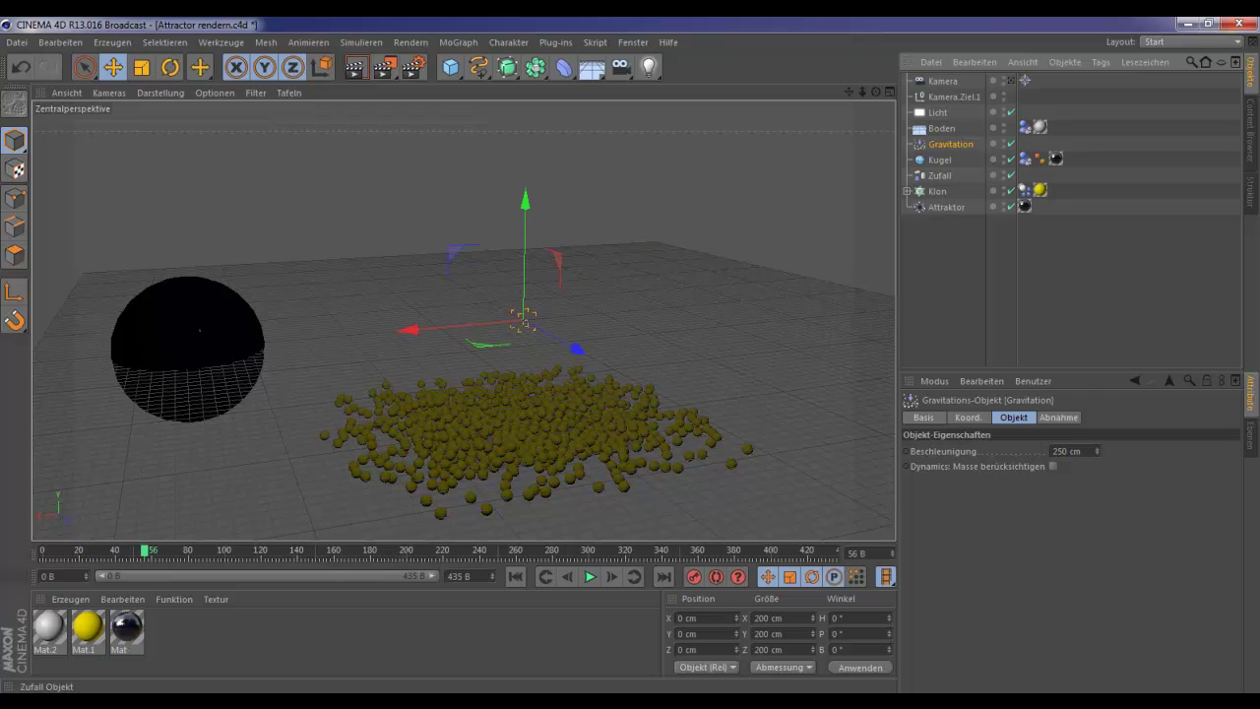
- Select the Attraktor object and play the animation in stages, pausing at frame 261, to follow its keyframed strength
click(946, 206)
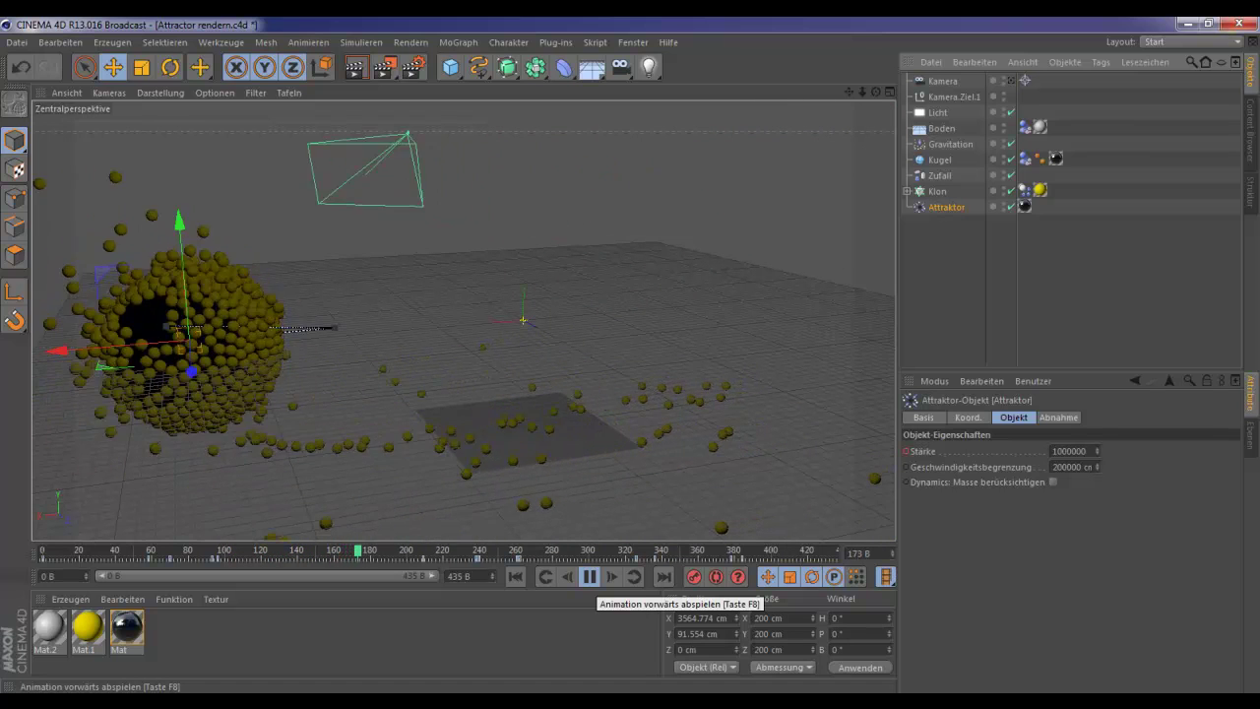
click(590, 576)
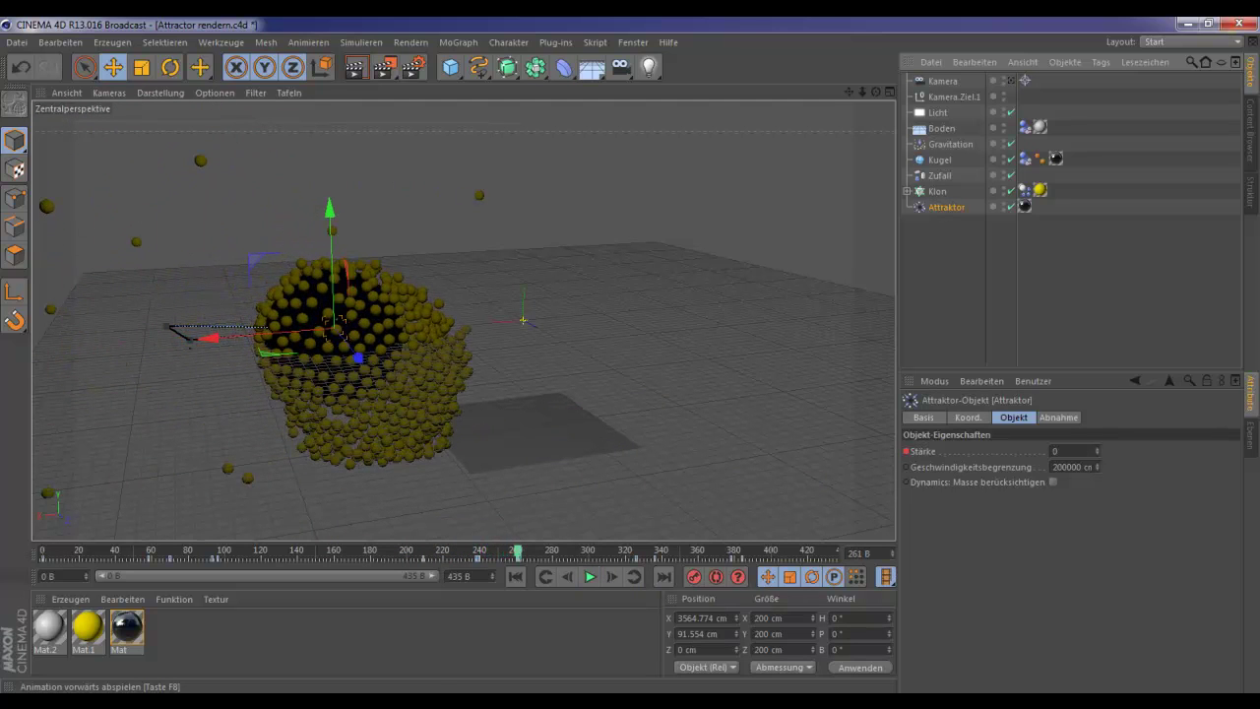
click(589, 576)
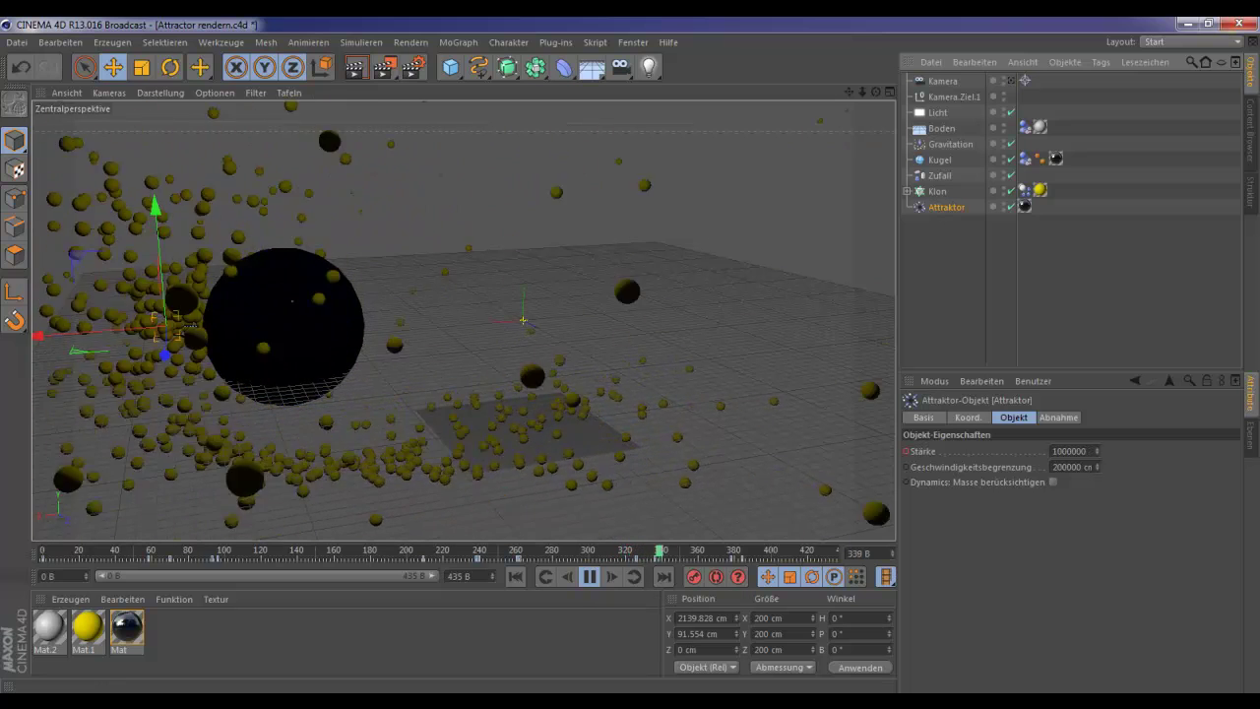
click(590, 576)
- Scrub the timeline back to frame 238 and play on to frame 255 to watch the attractor's strength change
drag(682, 551, 476, 551)
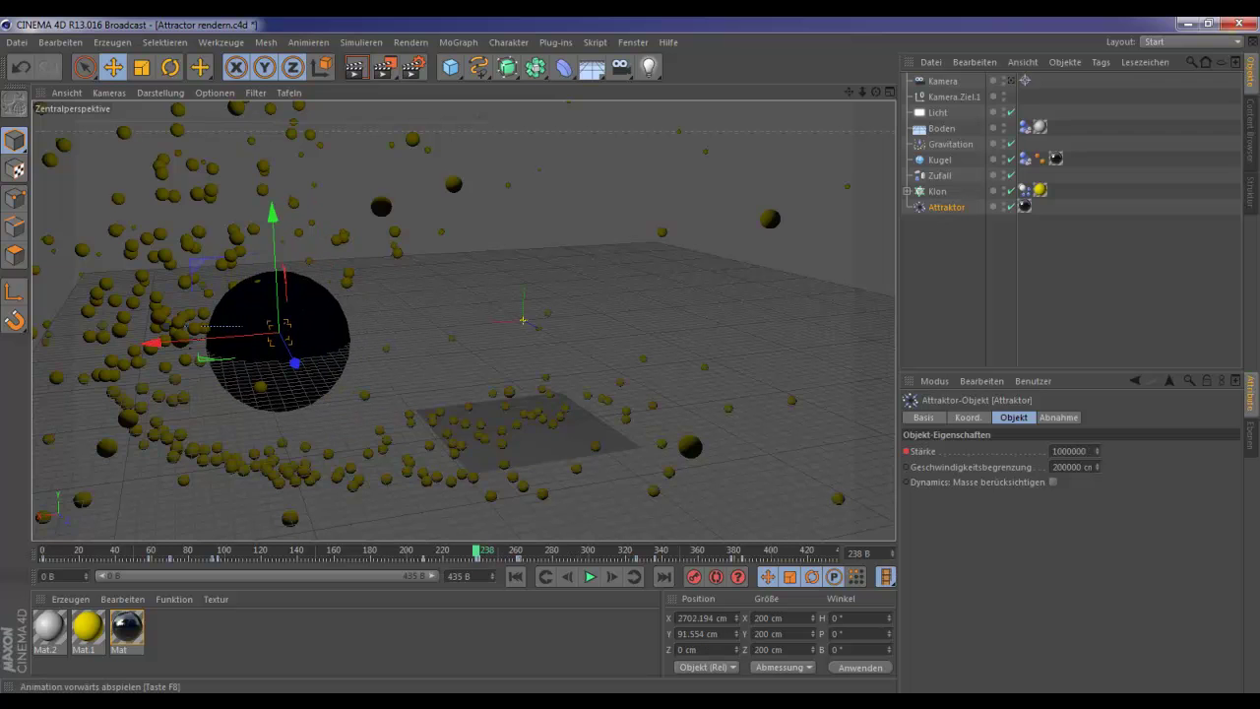
click(589, 577)
click(589, 576)
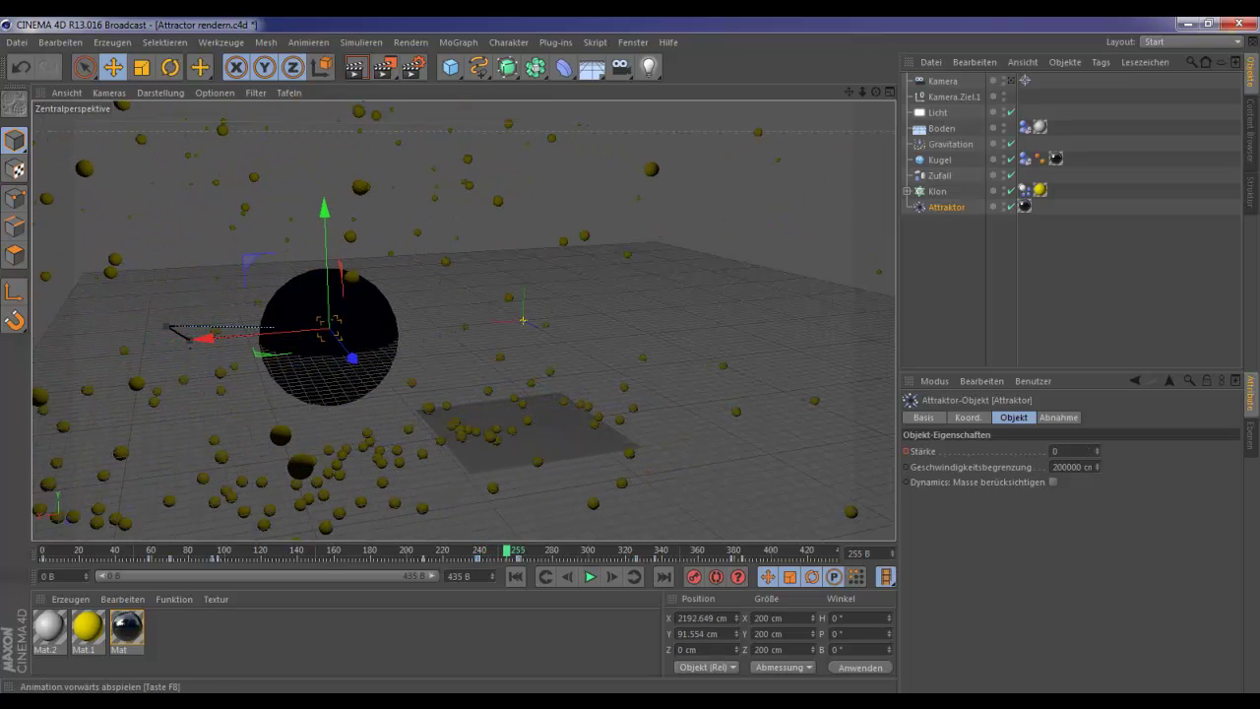
- Replay the animation from the start, pausing at frame 314, continue to the end and finish on frame 0
click(515, 576)
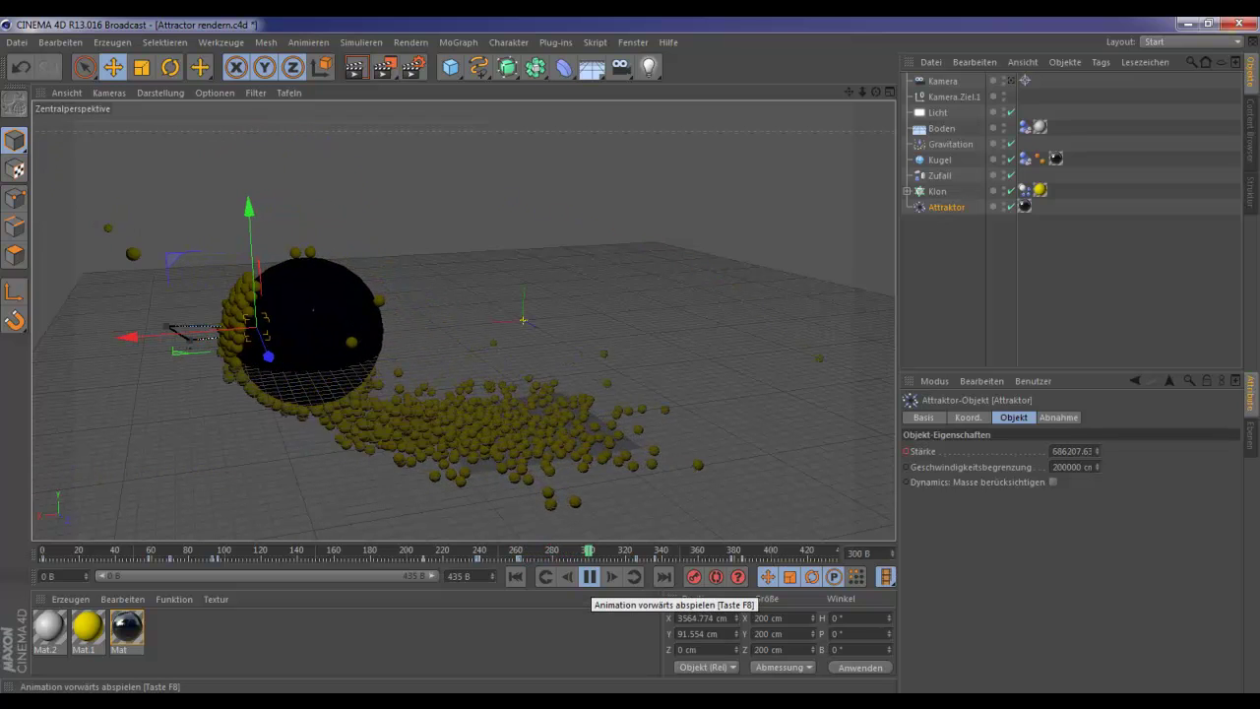
click(589, 576)
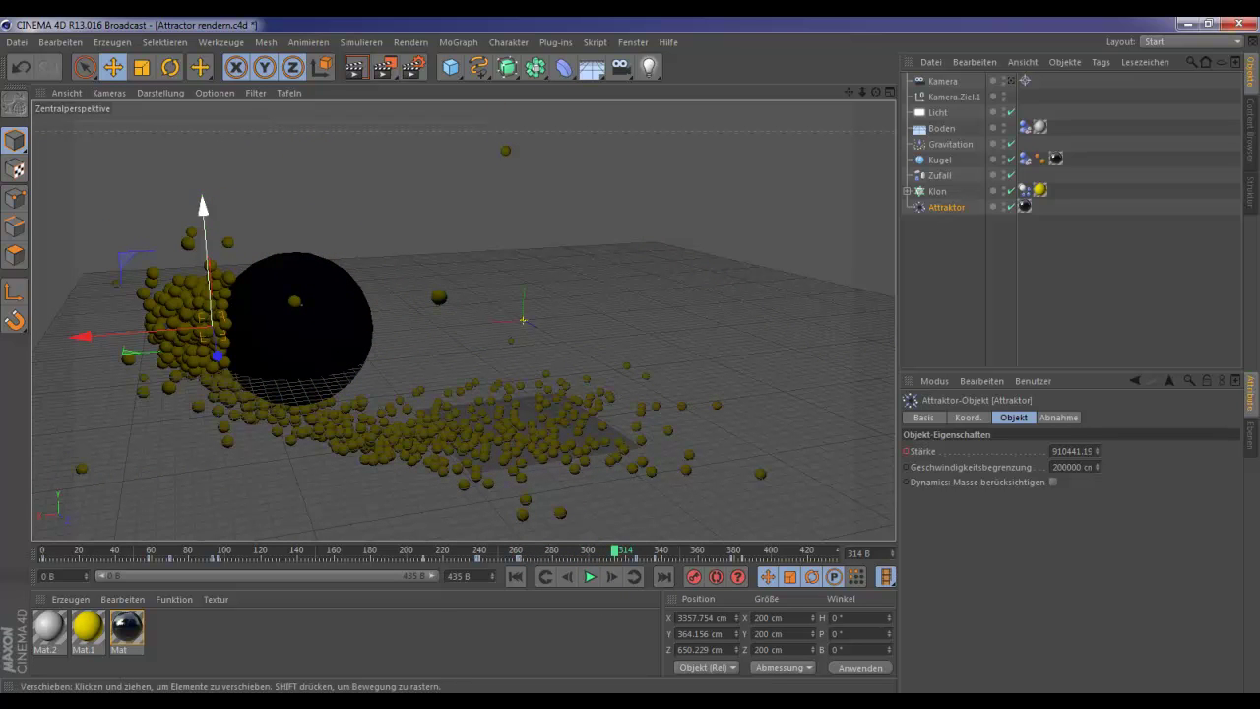
click(589, 577)
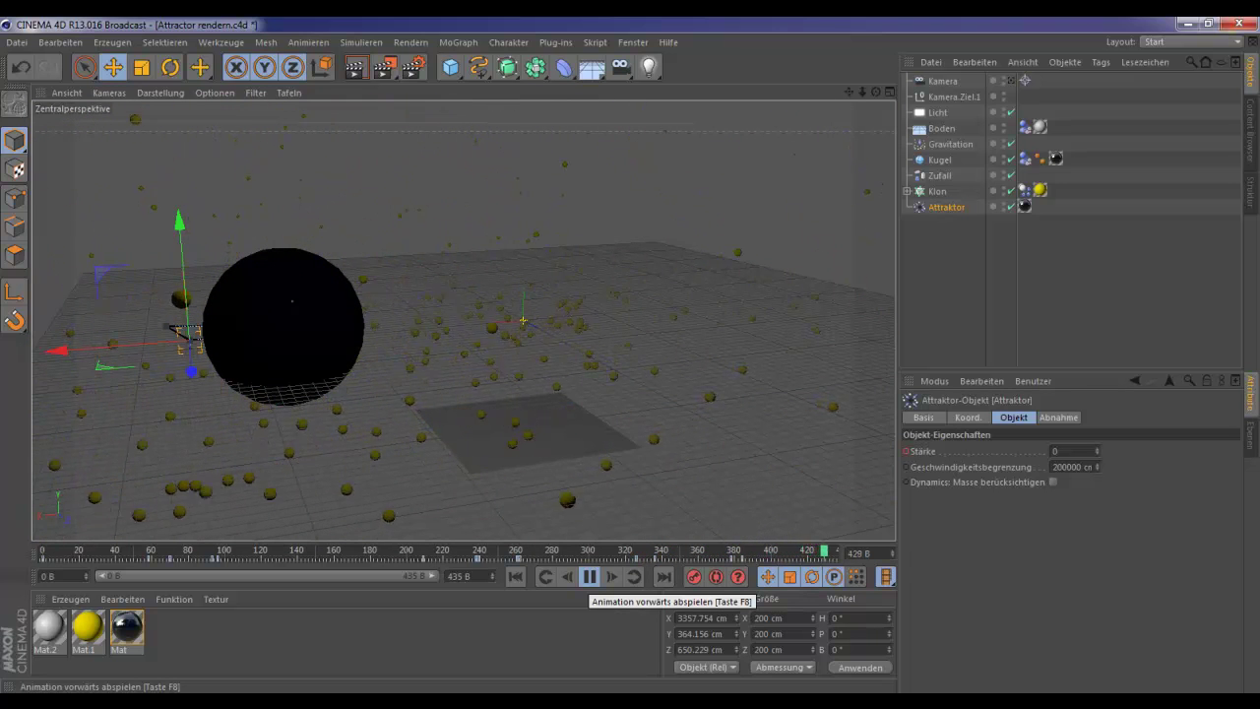
click(590, 576)
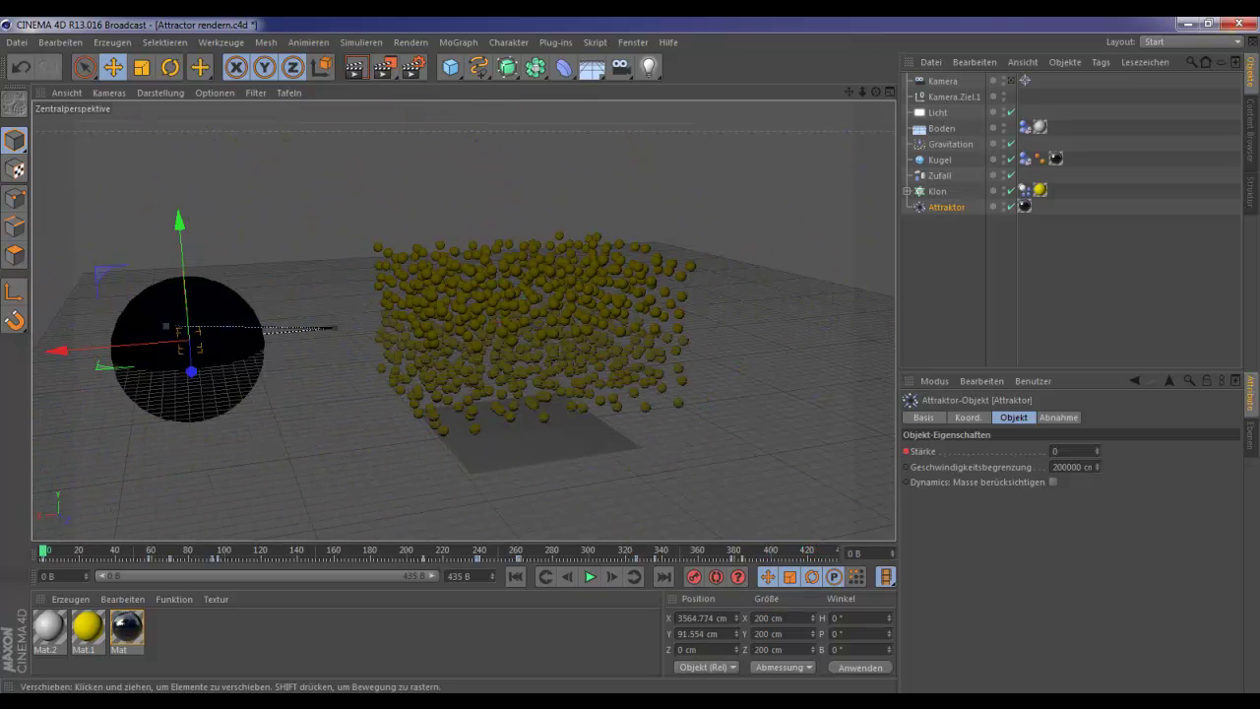
- Select all the objects in the scene and clear the selection again
key(ctrl+a)
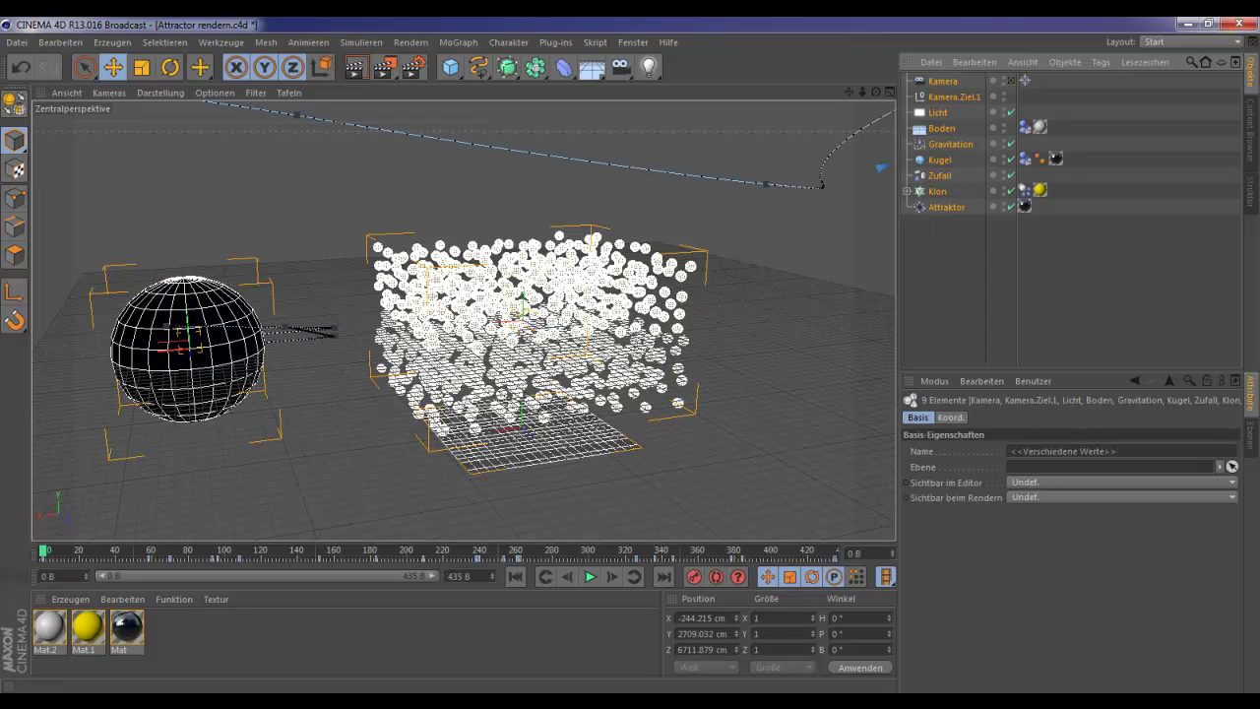
drag(969, 268, 906, 72)
key(ctrl+shift+a)
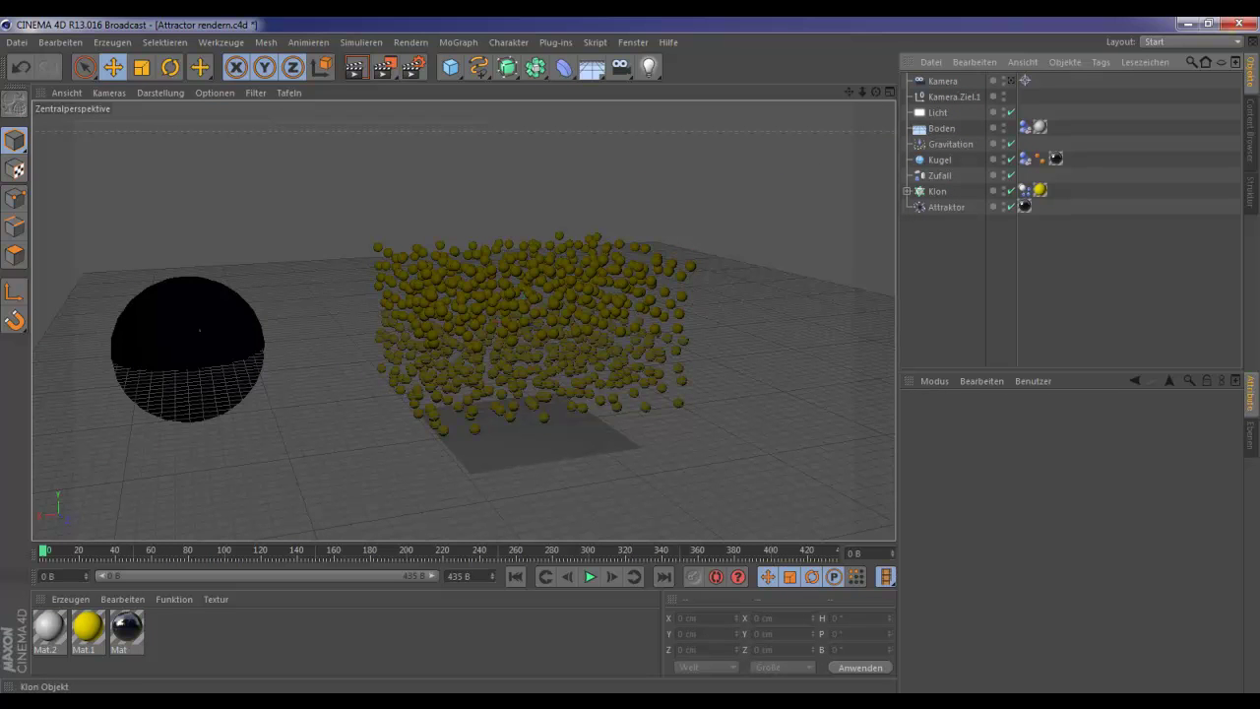
key(ctrl+a)
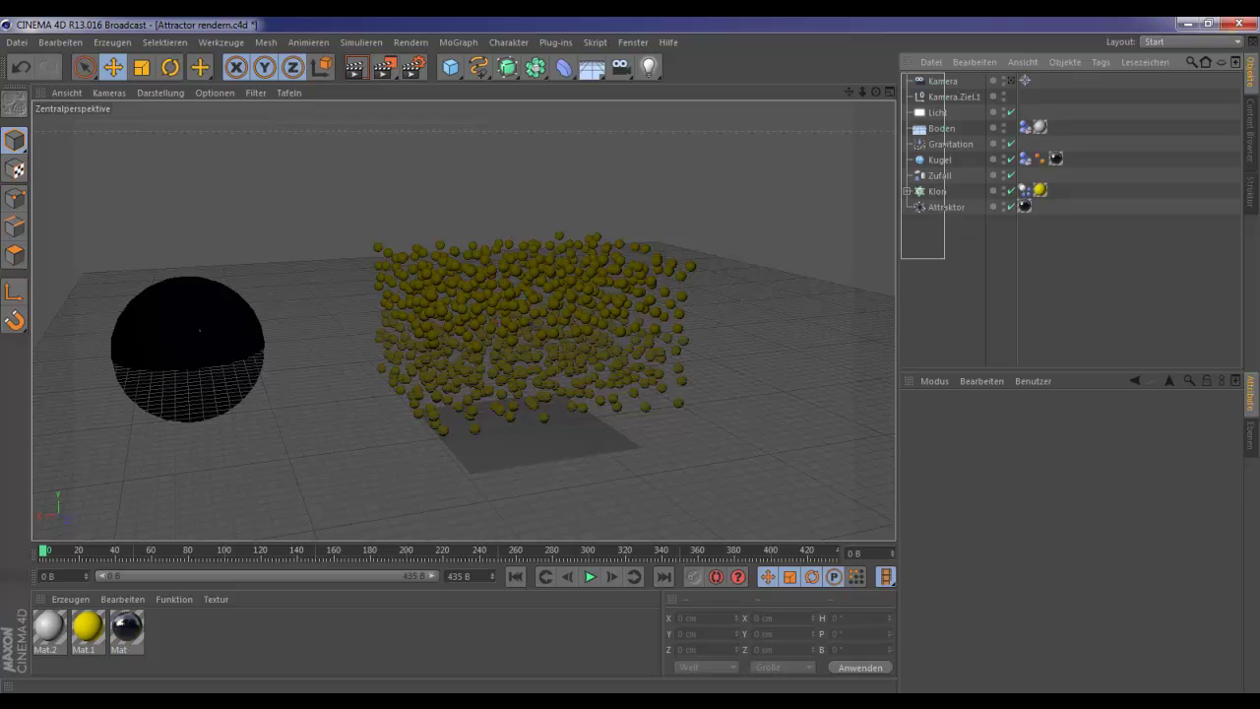
key(ctrl+shift+a)
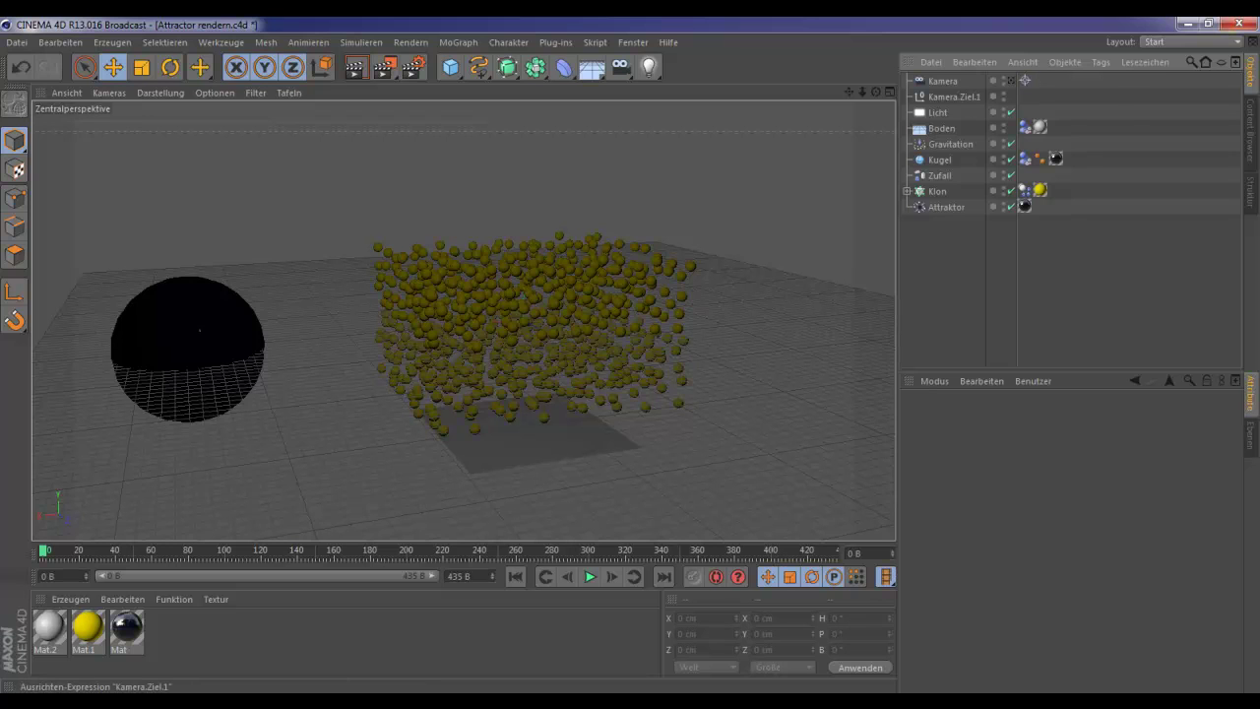
- Activate the Kamera view, widen the viewport slightly and play the animation to frame 10
click(1009, 80)
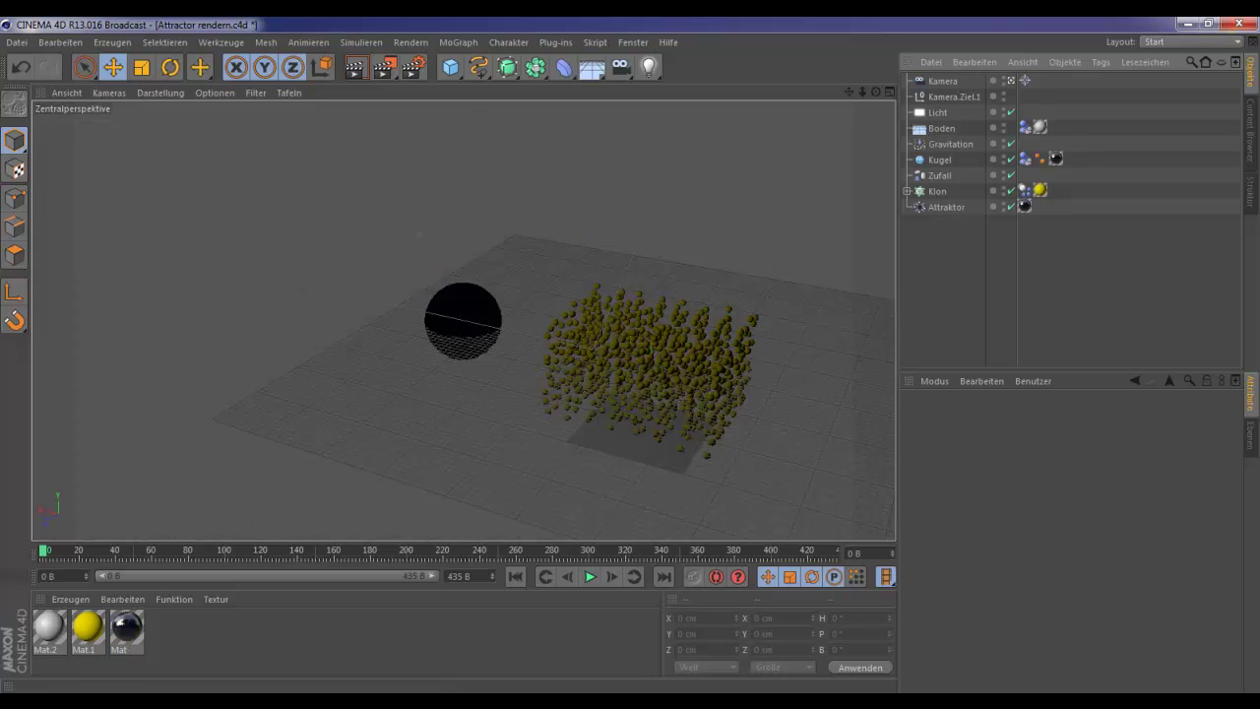
drag(1071, 370, 1071, 398)
mouse_move(898, 129)
mouse_down()
mouse_move(937, 129)
mouse_move(915, 129)
mouse_up()
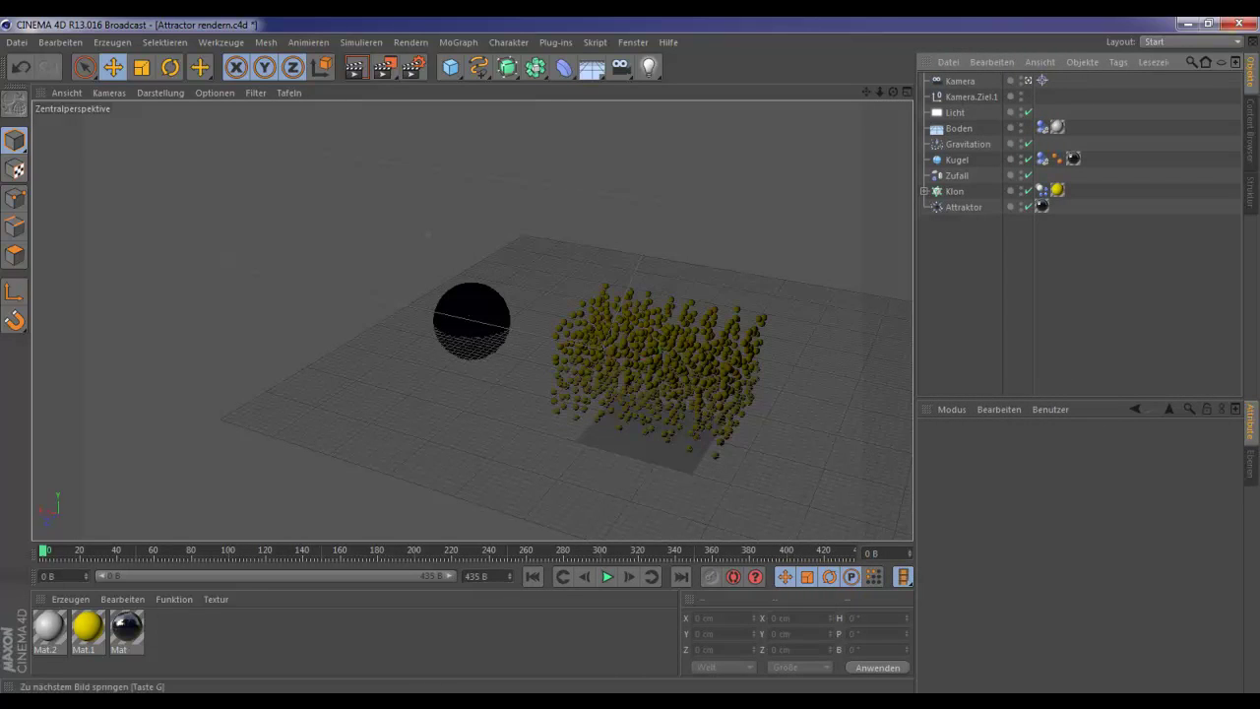
click(607, 577)
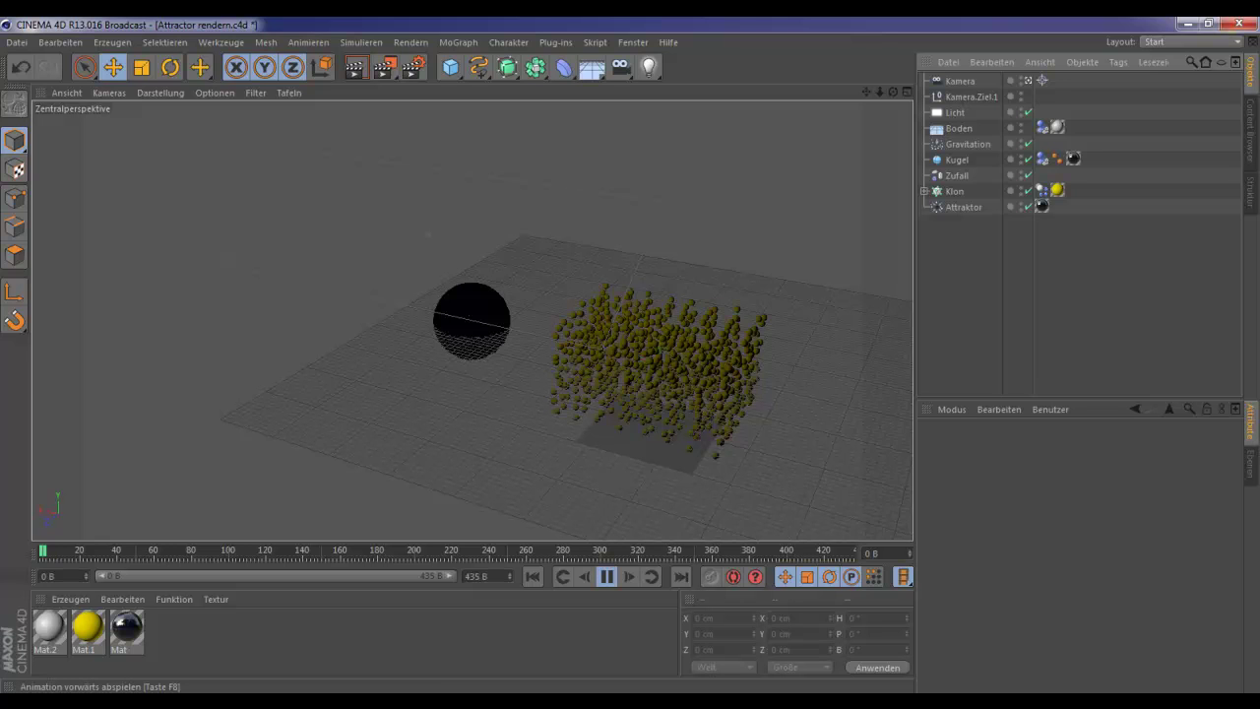
click(607, 577)
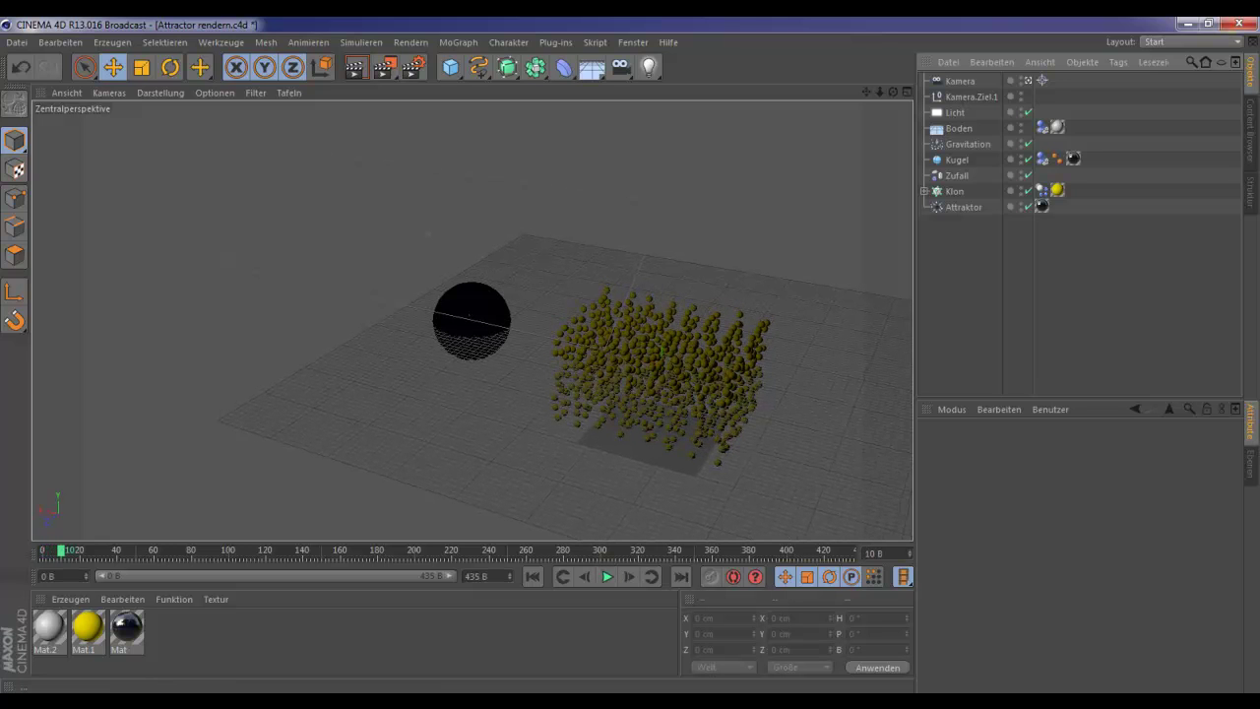
- Check the output page of the render settings and render the current camera view
click(412, 66)
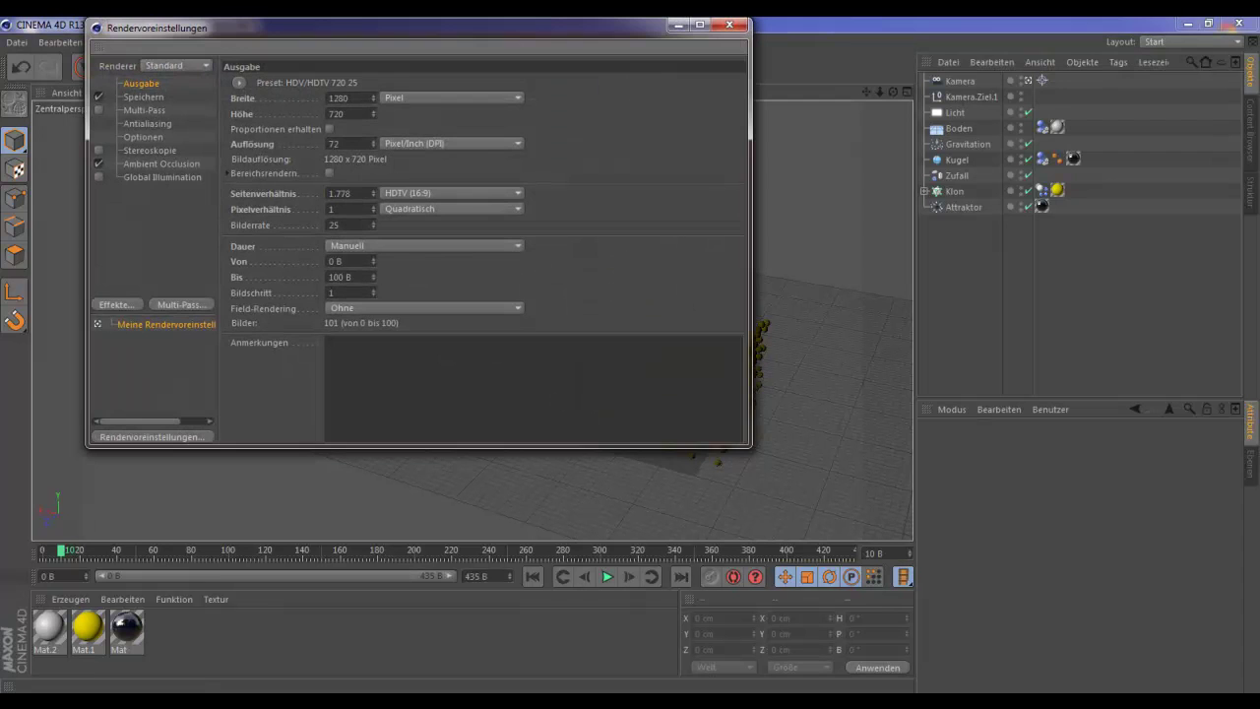
click(729, 26)
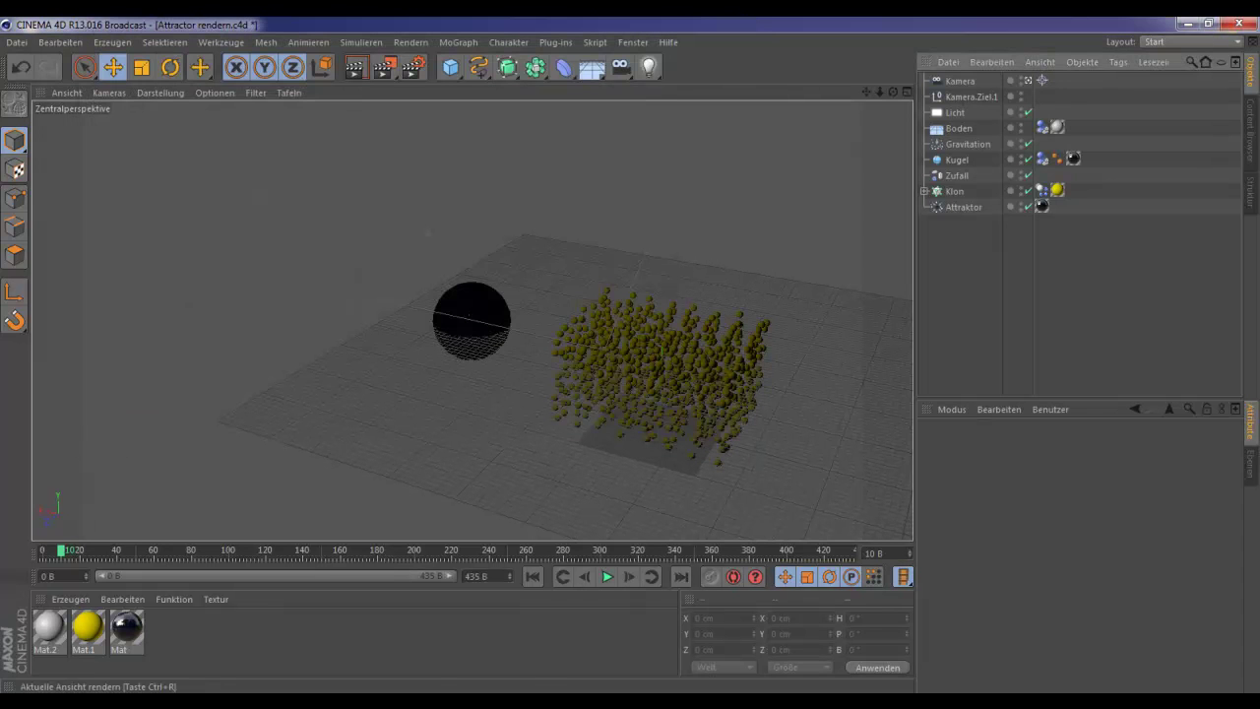
click(355, 67)
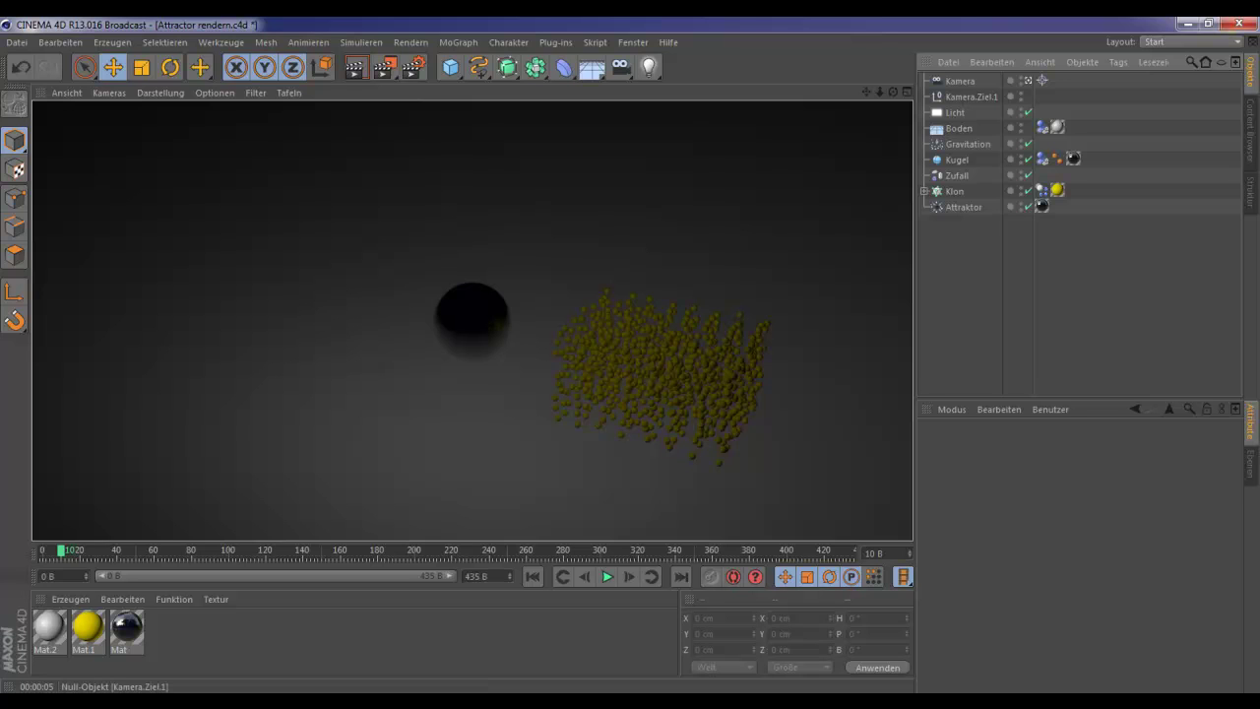
- Set the Licht object's shadow to Shad.-Maps (Weich) and render the current view
click(955, 112)
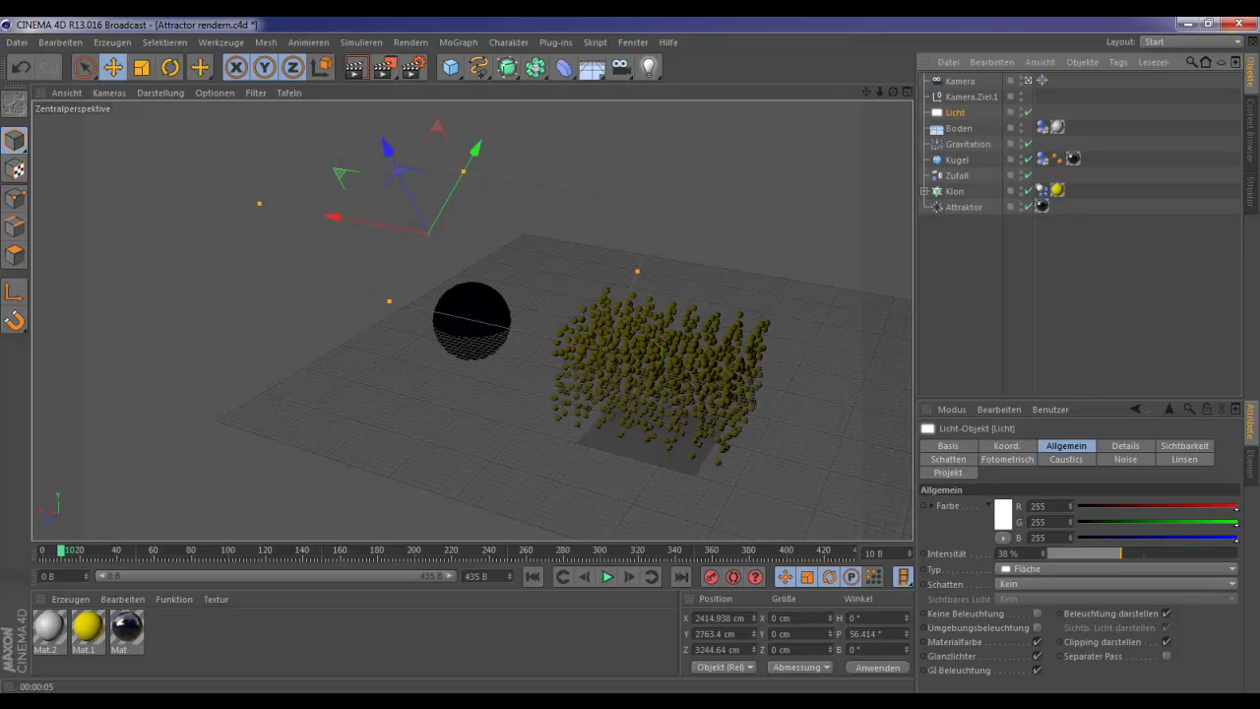
click(948, 460)
click(1024, 506)
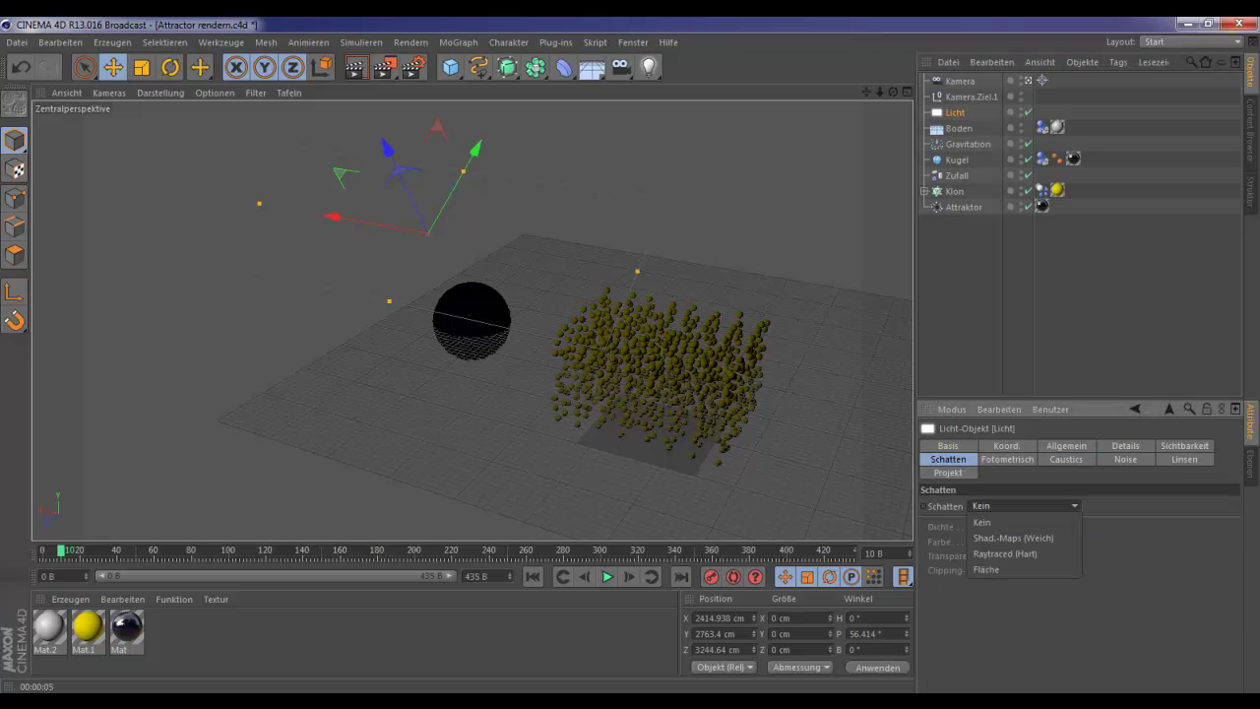
click(1012, 538)
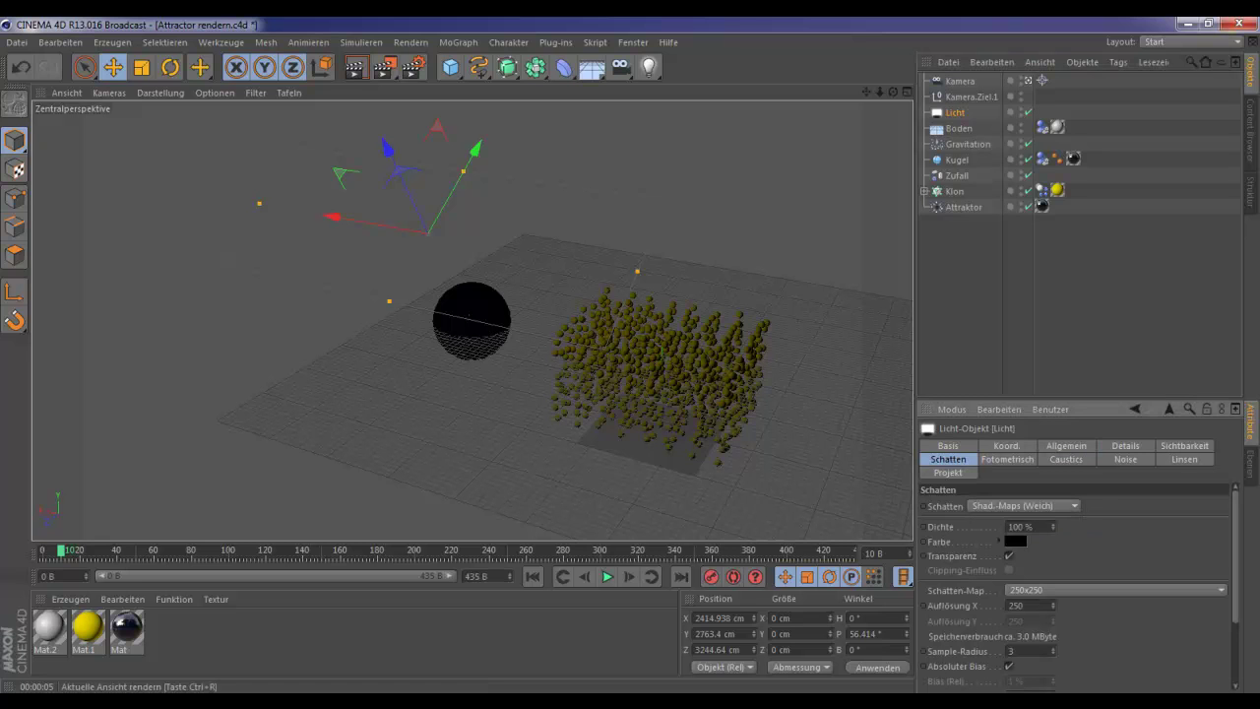
click(355, 67)
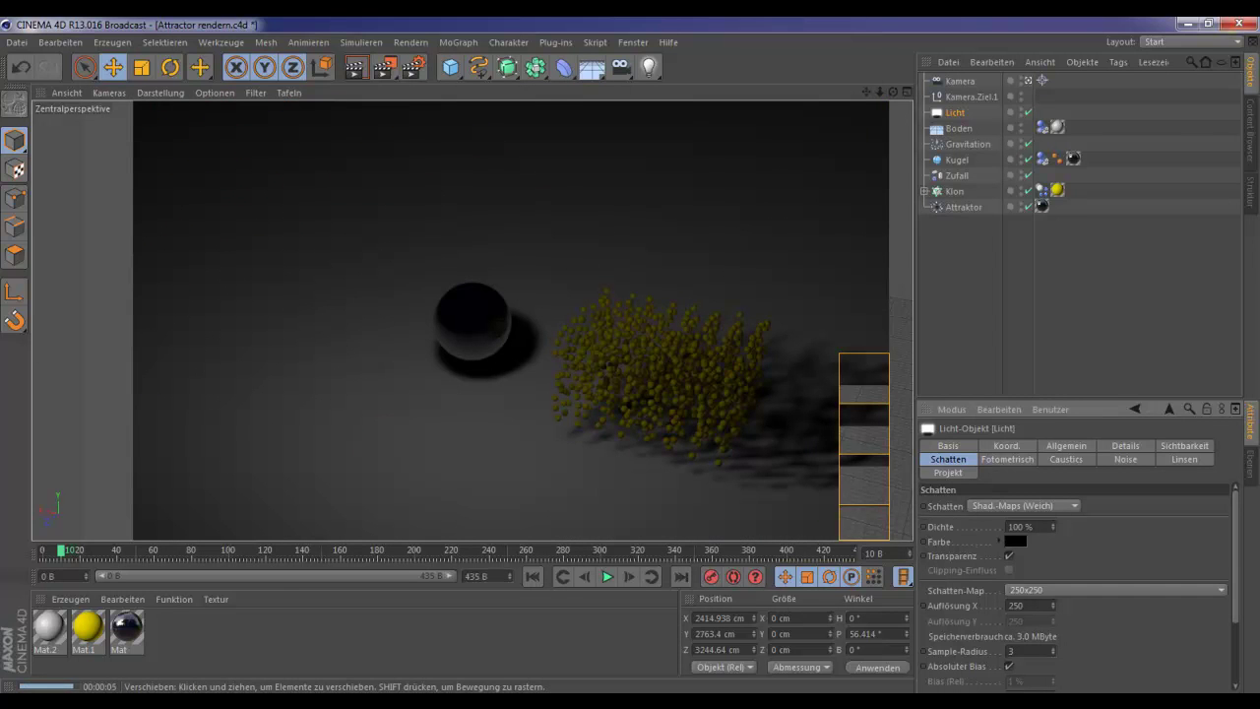
- Set the light's shadow back to Kein and render the view again for comparison
click(1023, 506)
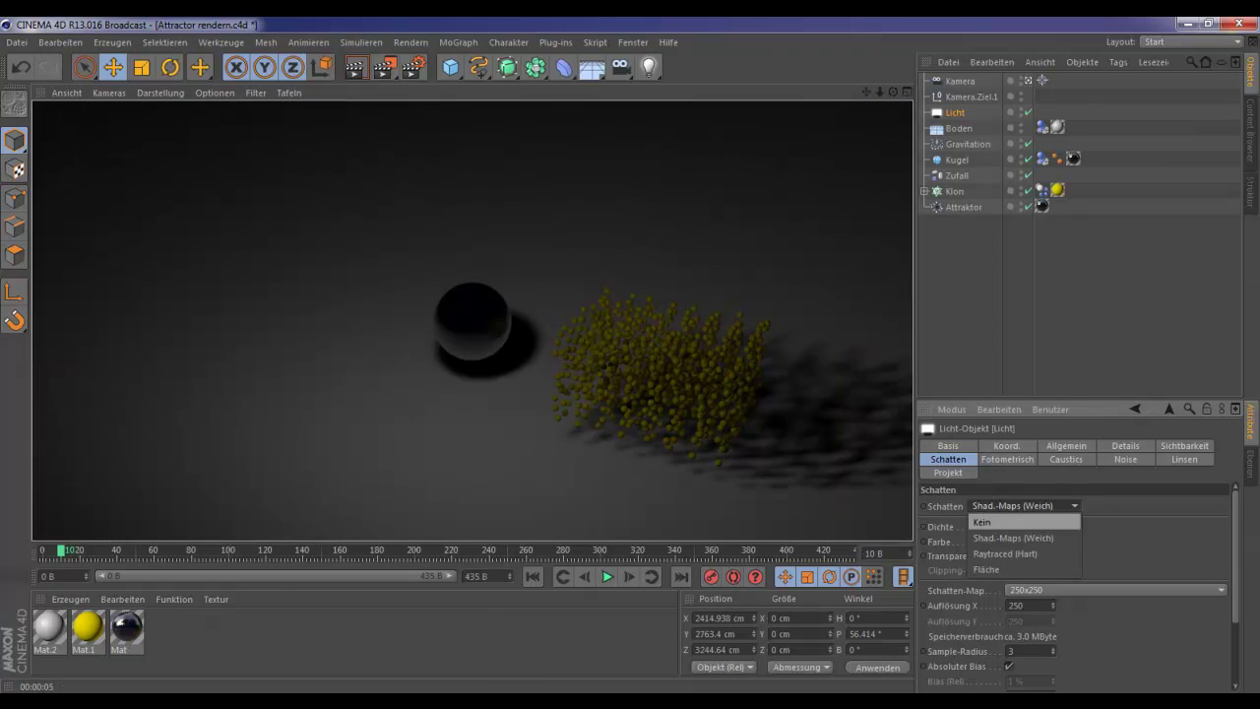
click(1020, 520)
click(355, 67)
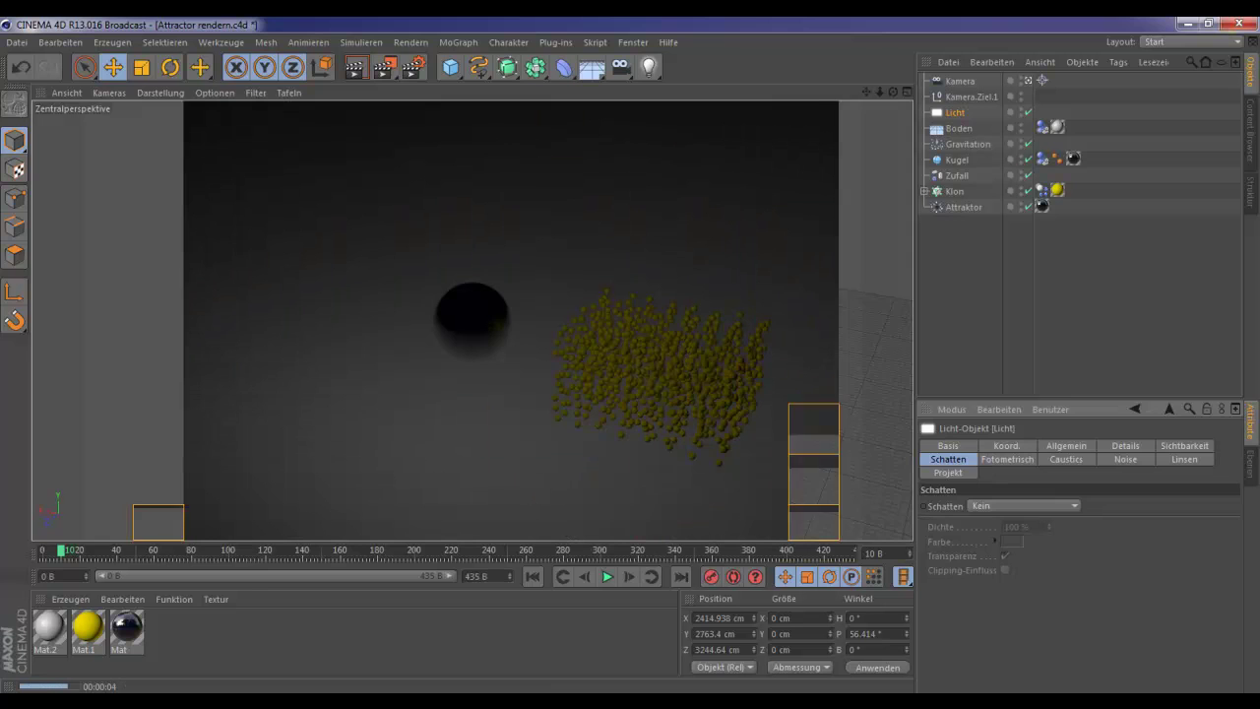
- Examine the colour and reflection (Spiegelung) settings of the Mat.2 material, leaving them as they are
double_click(49, 627)
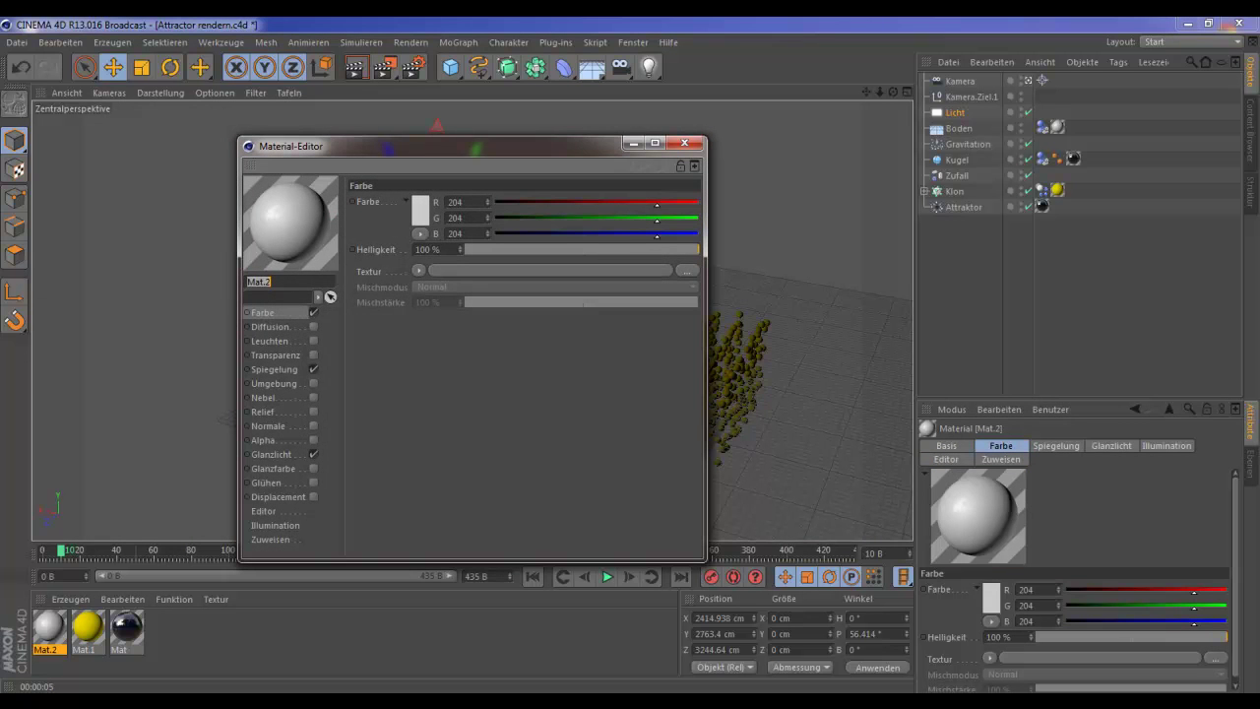
click(421, 209)
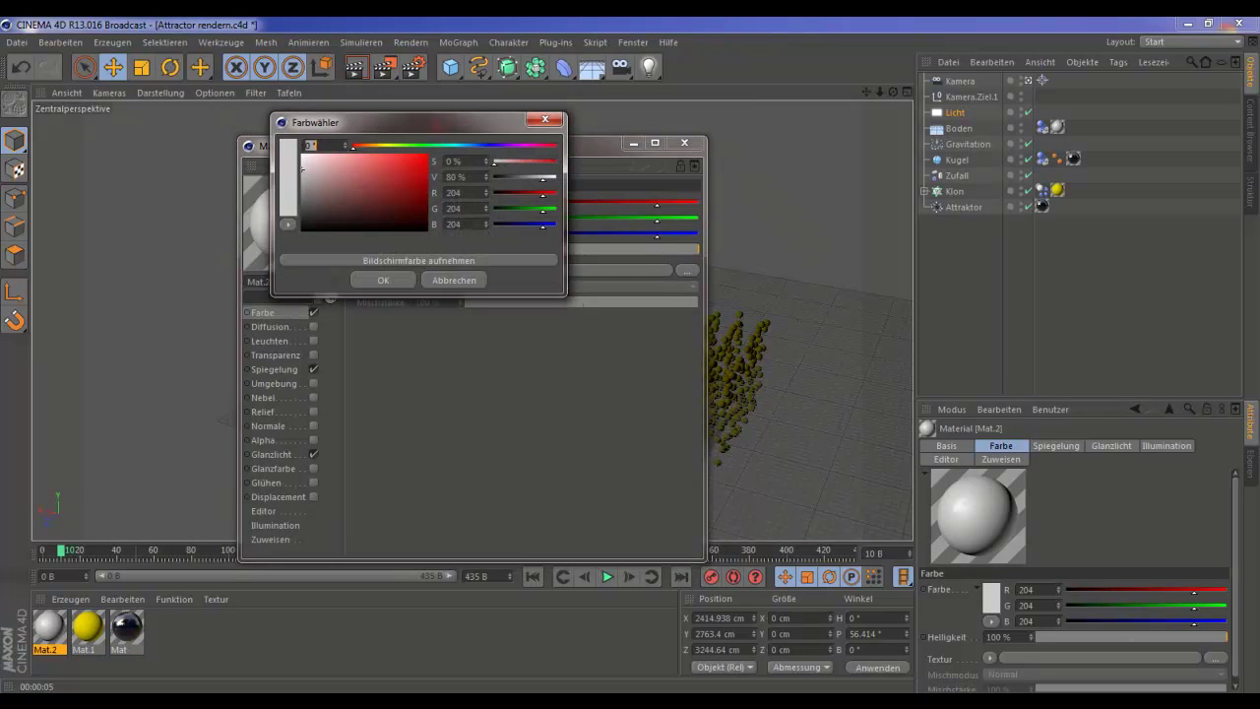
click(383, 281)
click(275, 369)
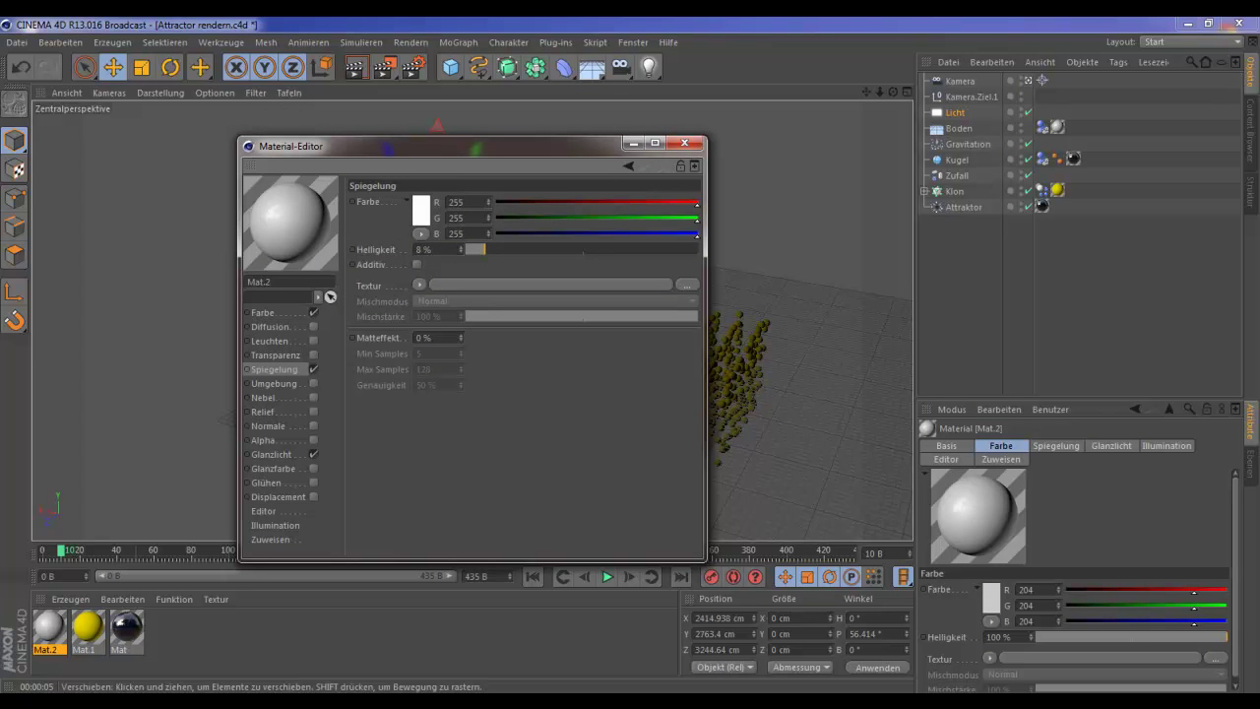
click(694, 141)
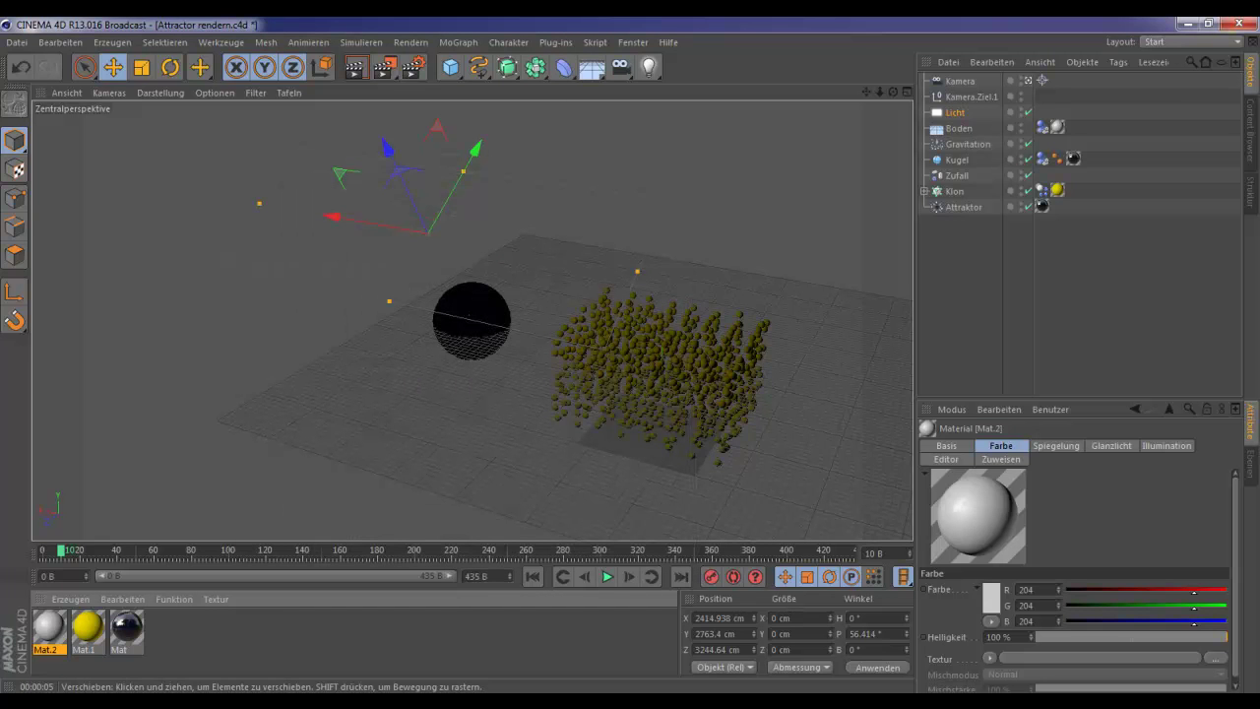